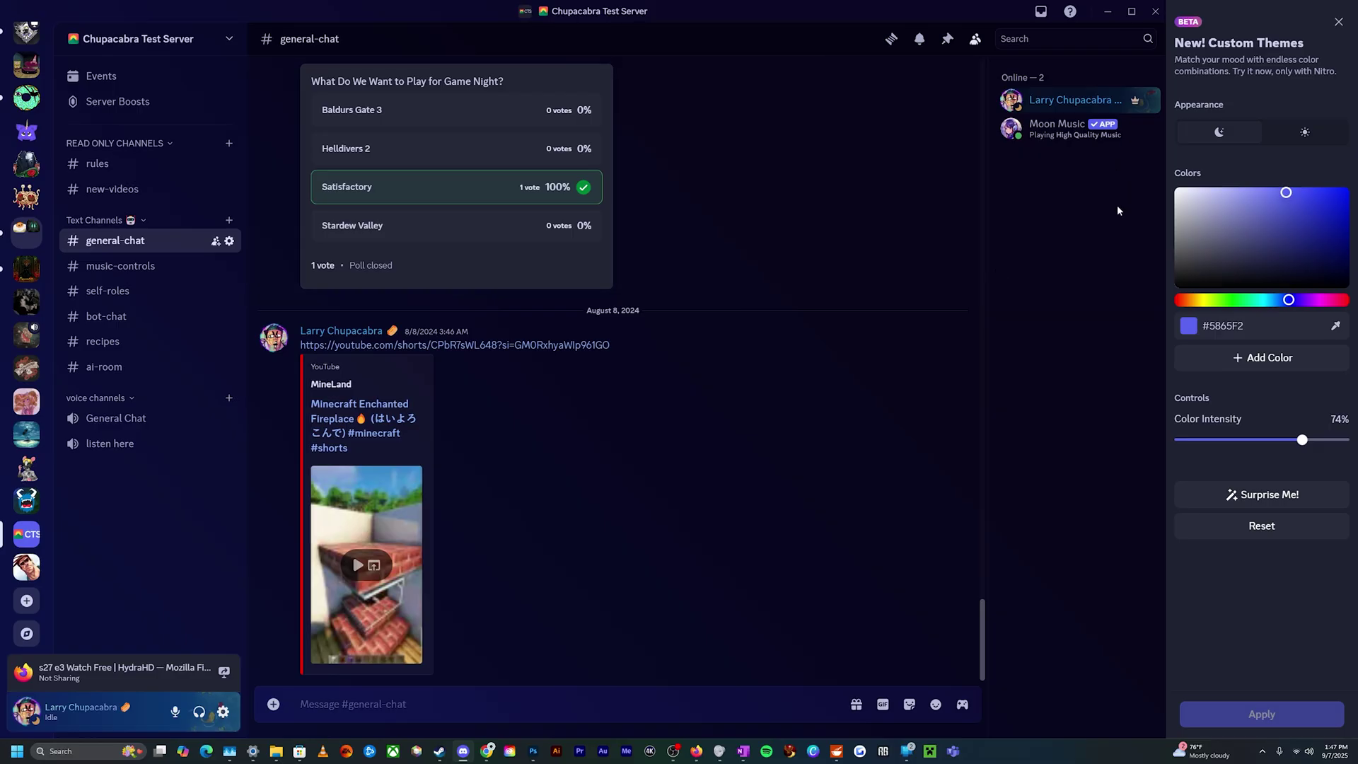
# Review the default themes, color themes and in-app icons in the Appearance settings, and return to the custom theme editor.
pyautogui.click(222, 712)
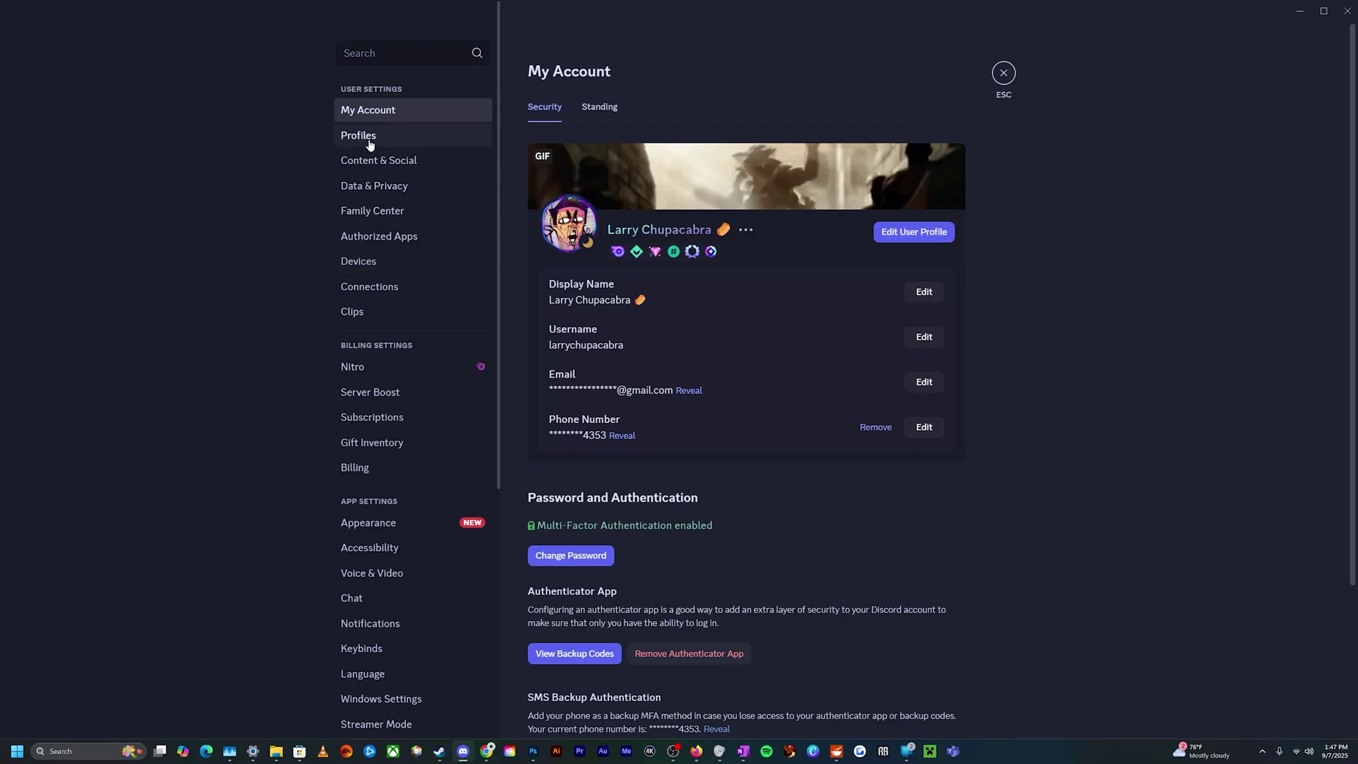
pyautogui.scroll(-3, 378, 283)
pyautogui.click(368, 416)
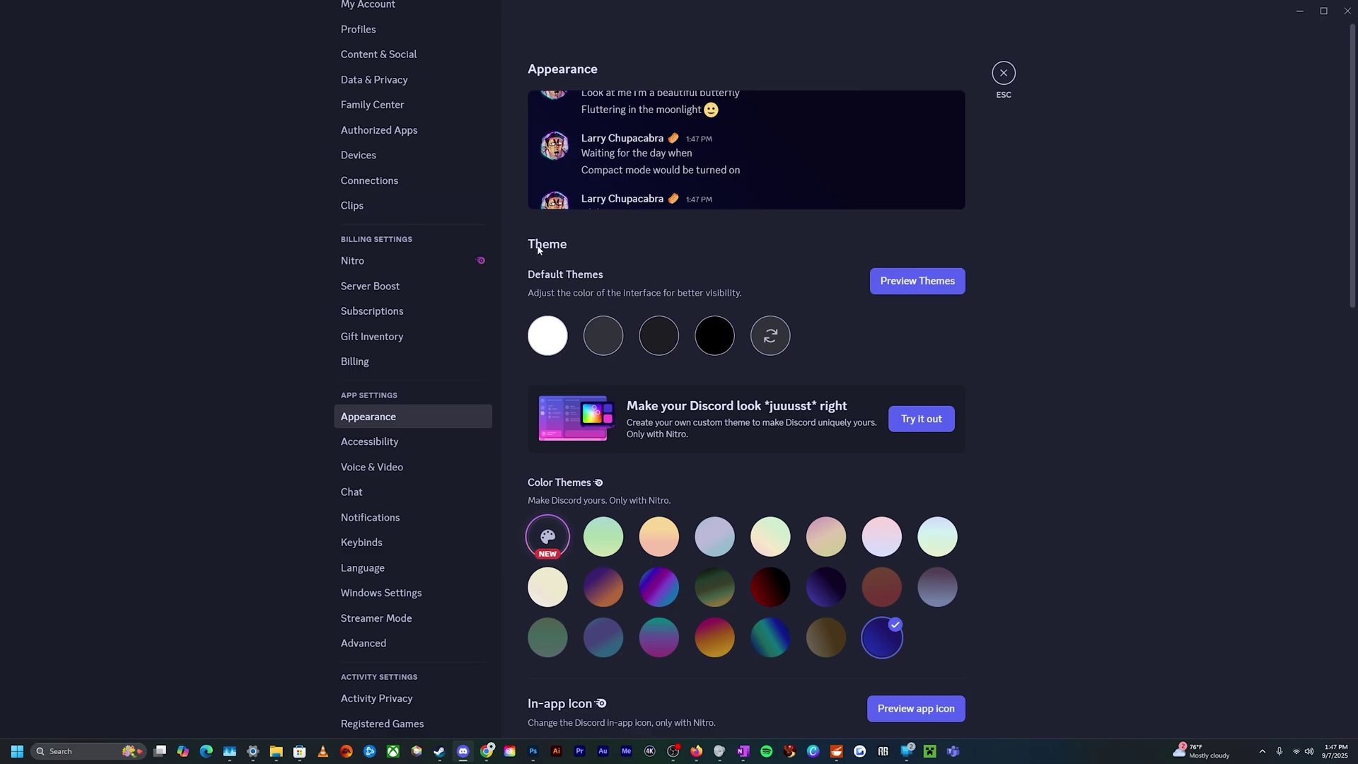
pyautogui.scroll(-4, 631, 478)
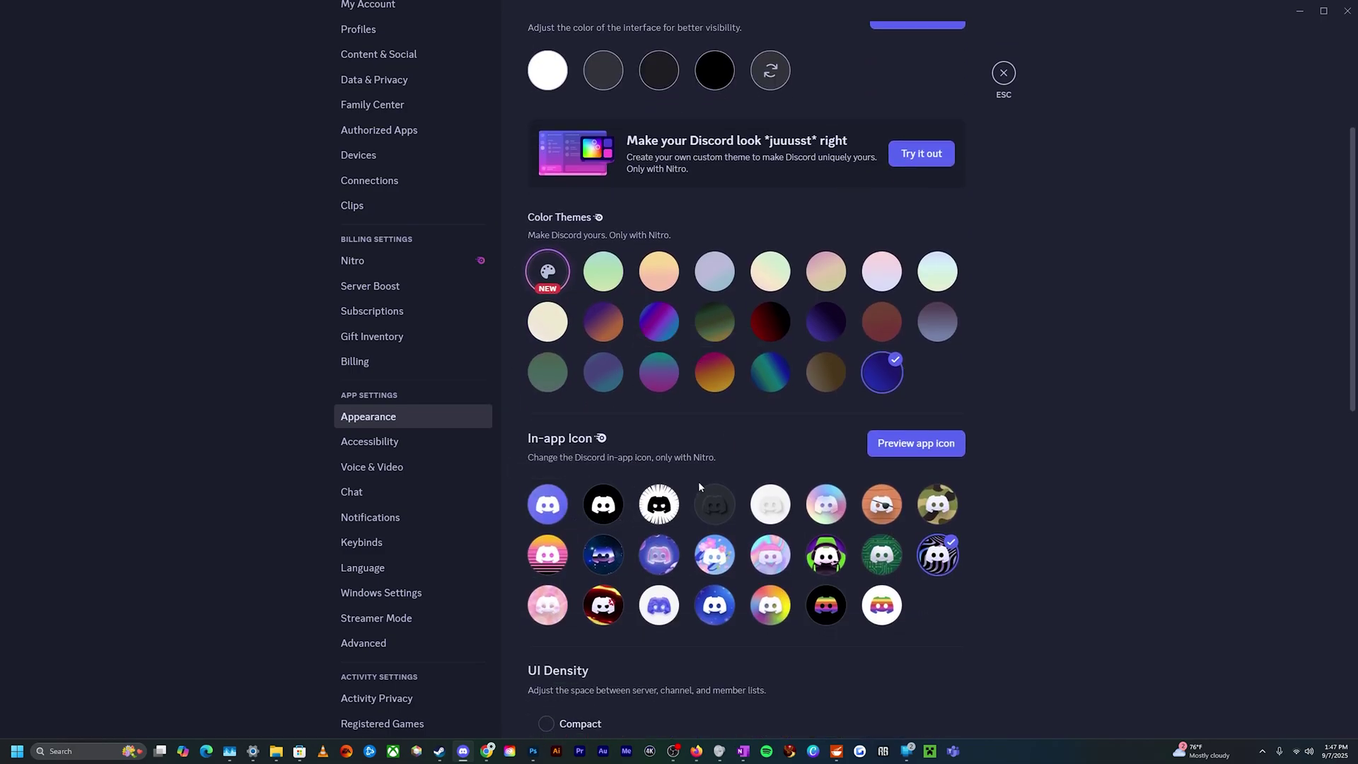
pyautogui.scroll(2, 698, 487)
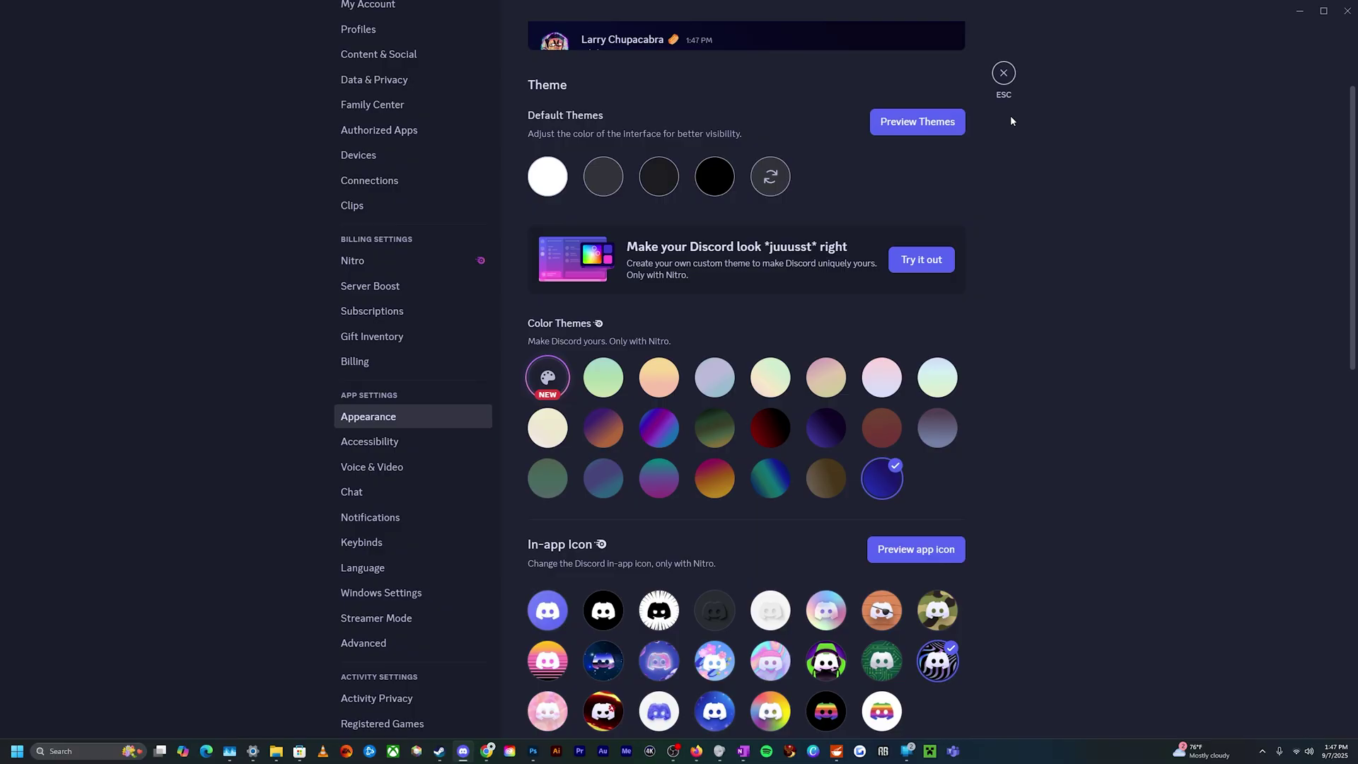
pyautogui.press('Escape')
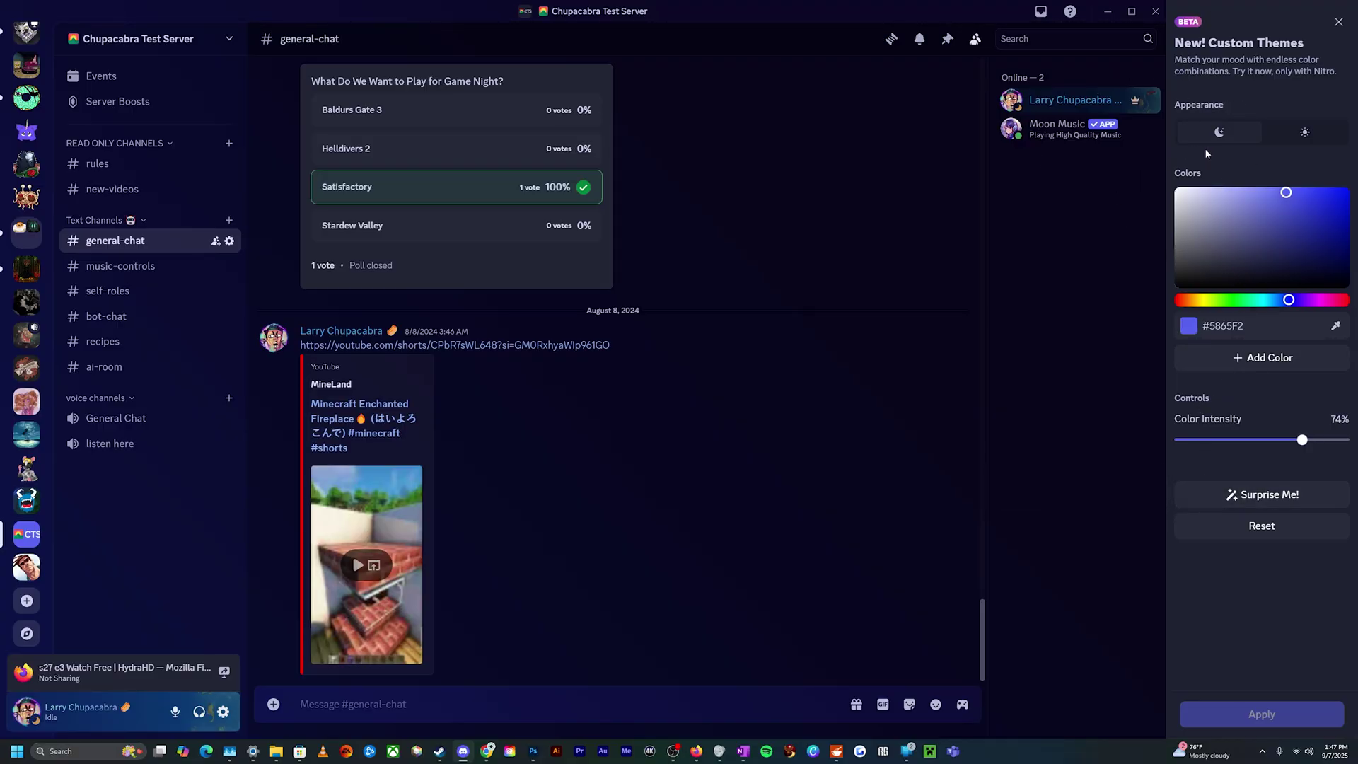
# Preview three randomized themes in light appearance and return the custom theme to dark appearance.
pyautogui.click(1304, 133)
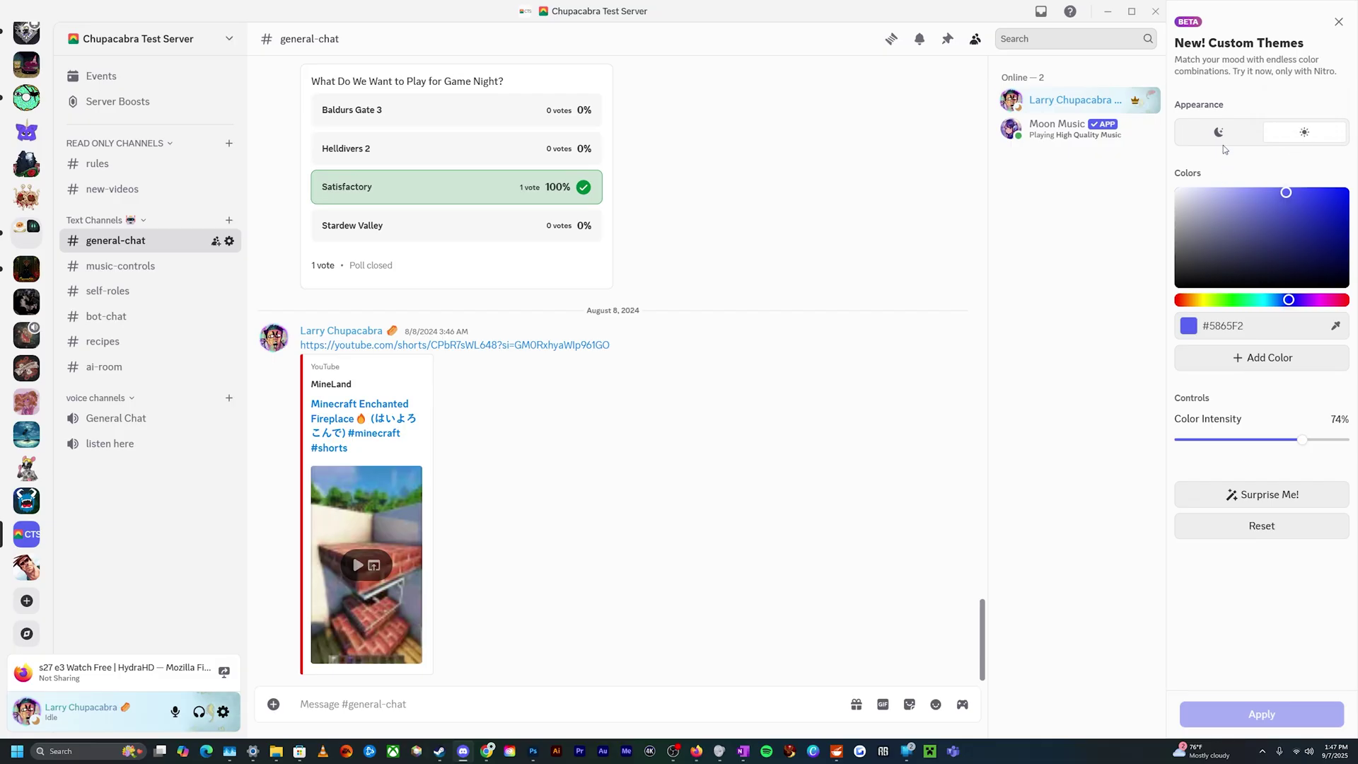
pyautogui.click(1229, 497)
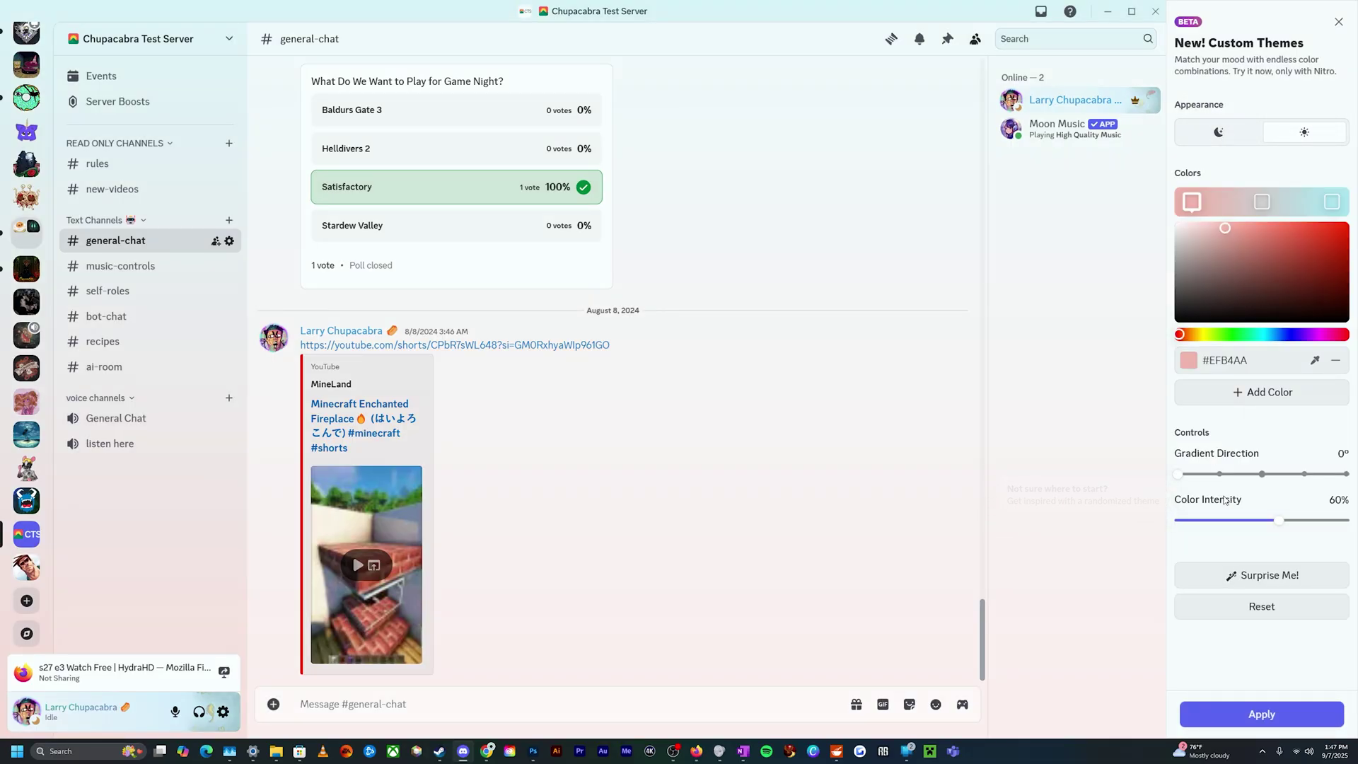
pyautogui.click(1227, 574)
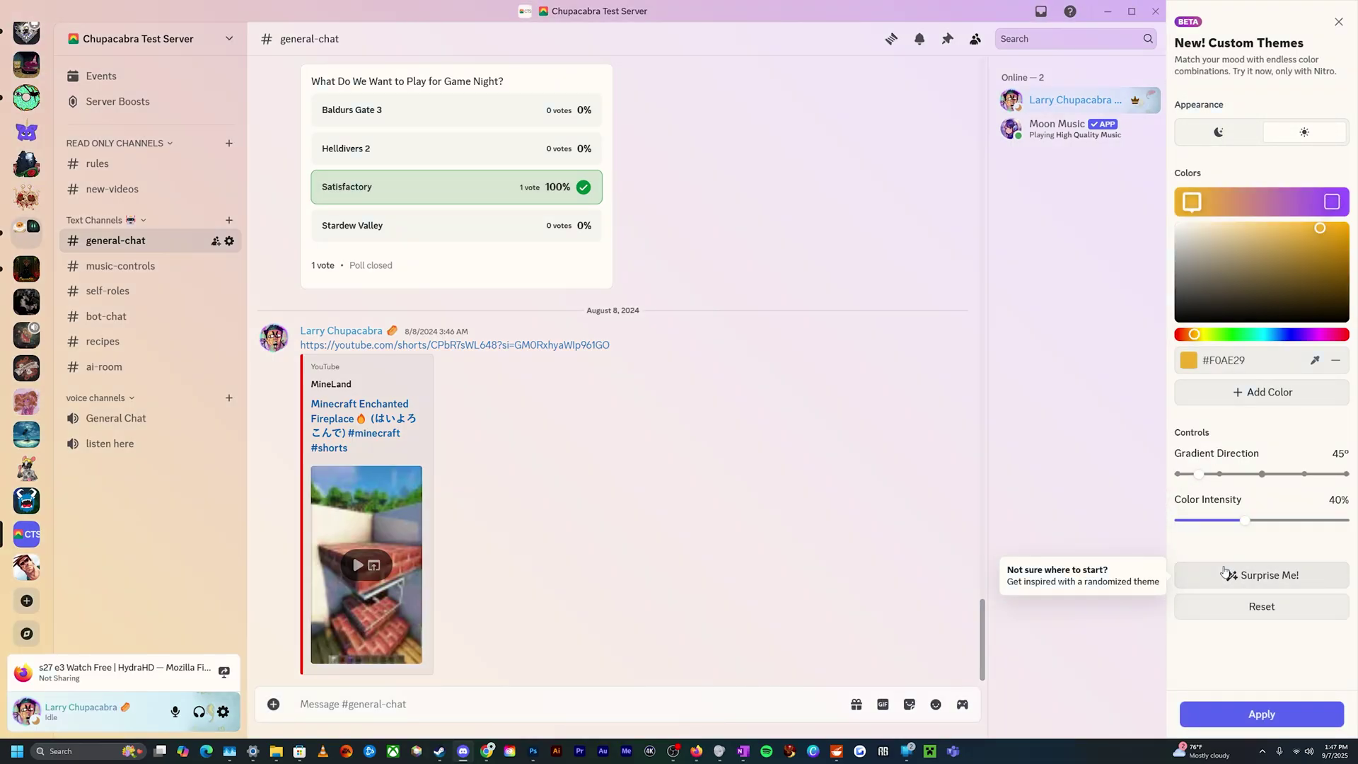
pyautogui.click(1227, 573)
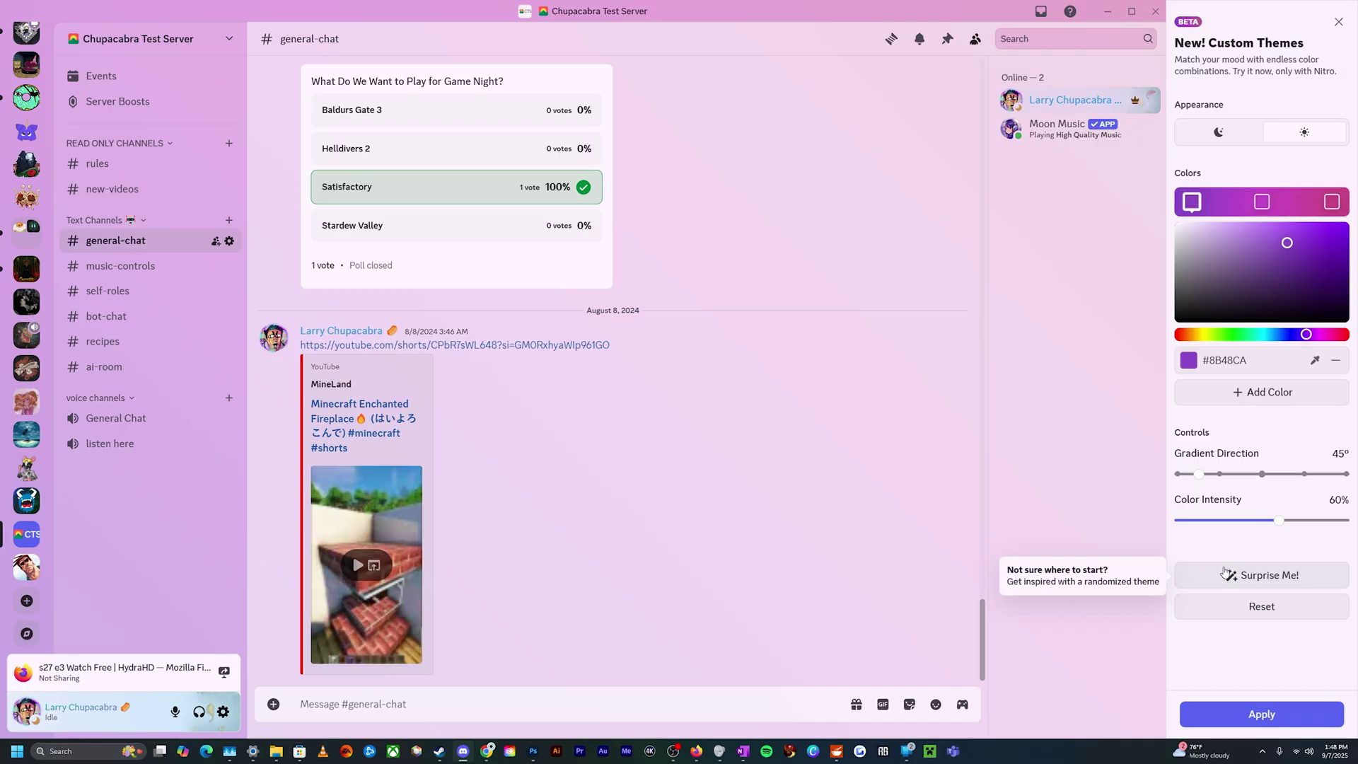
pyautogui.click(1218, 132)
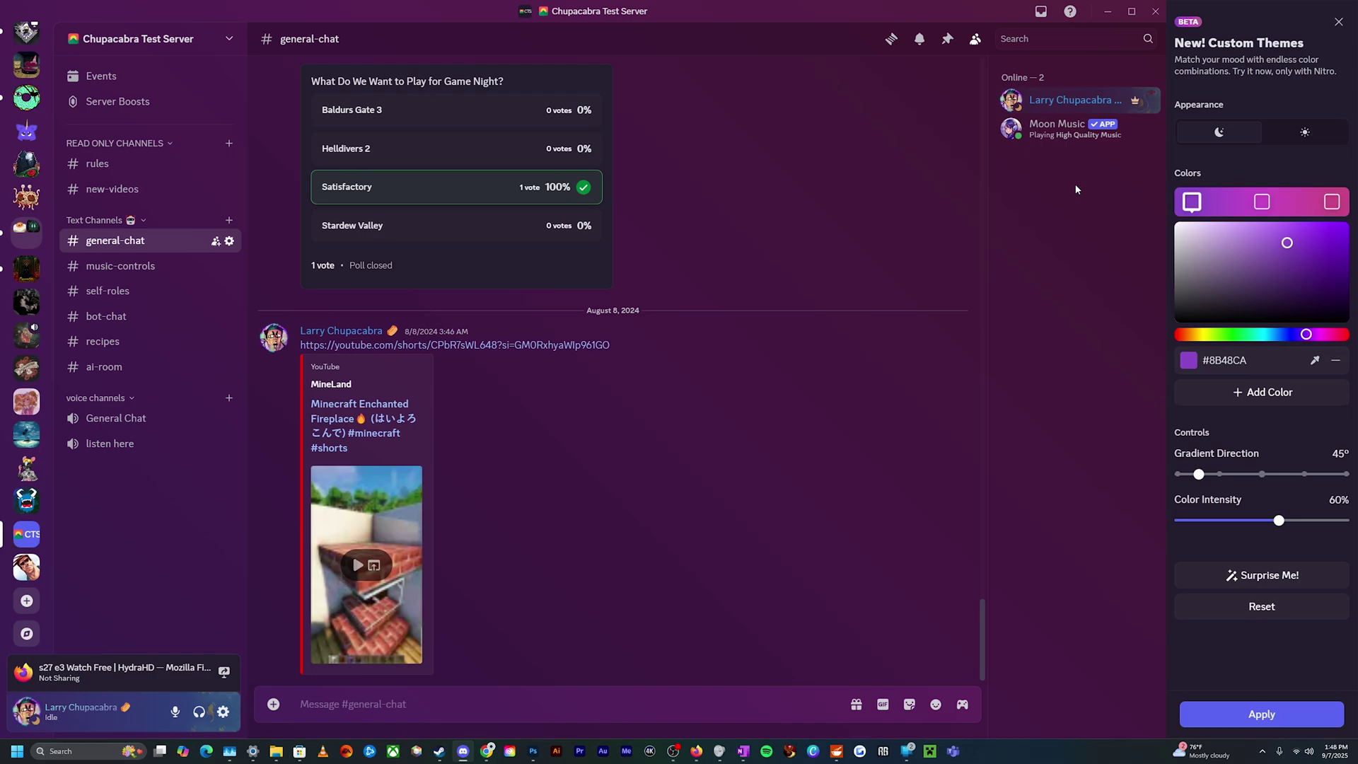
# Randomize the dark custom theme five times and add two more colors to the resulting gradient.
pyautogui.click(1260, 576)
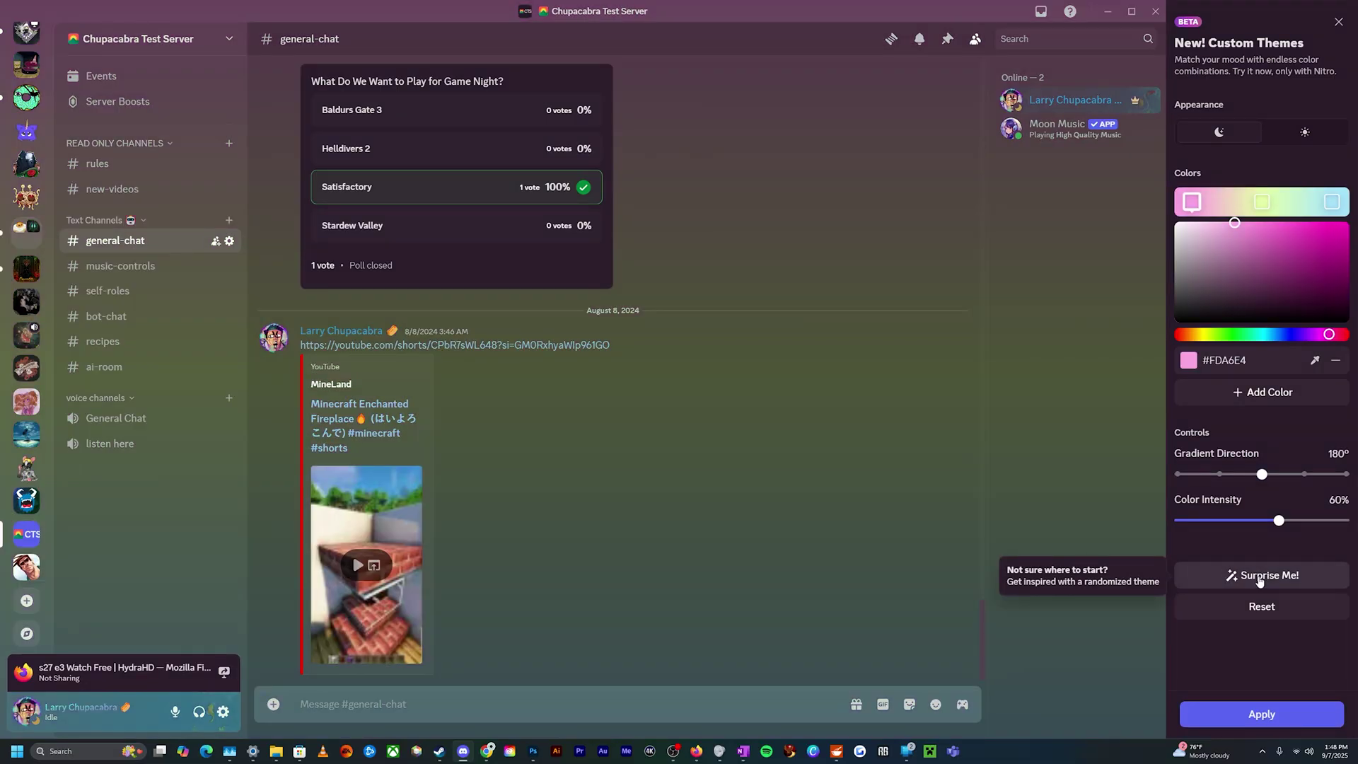
pyautogui.click(1259, 578)
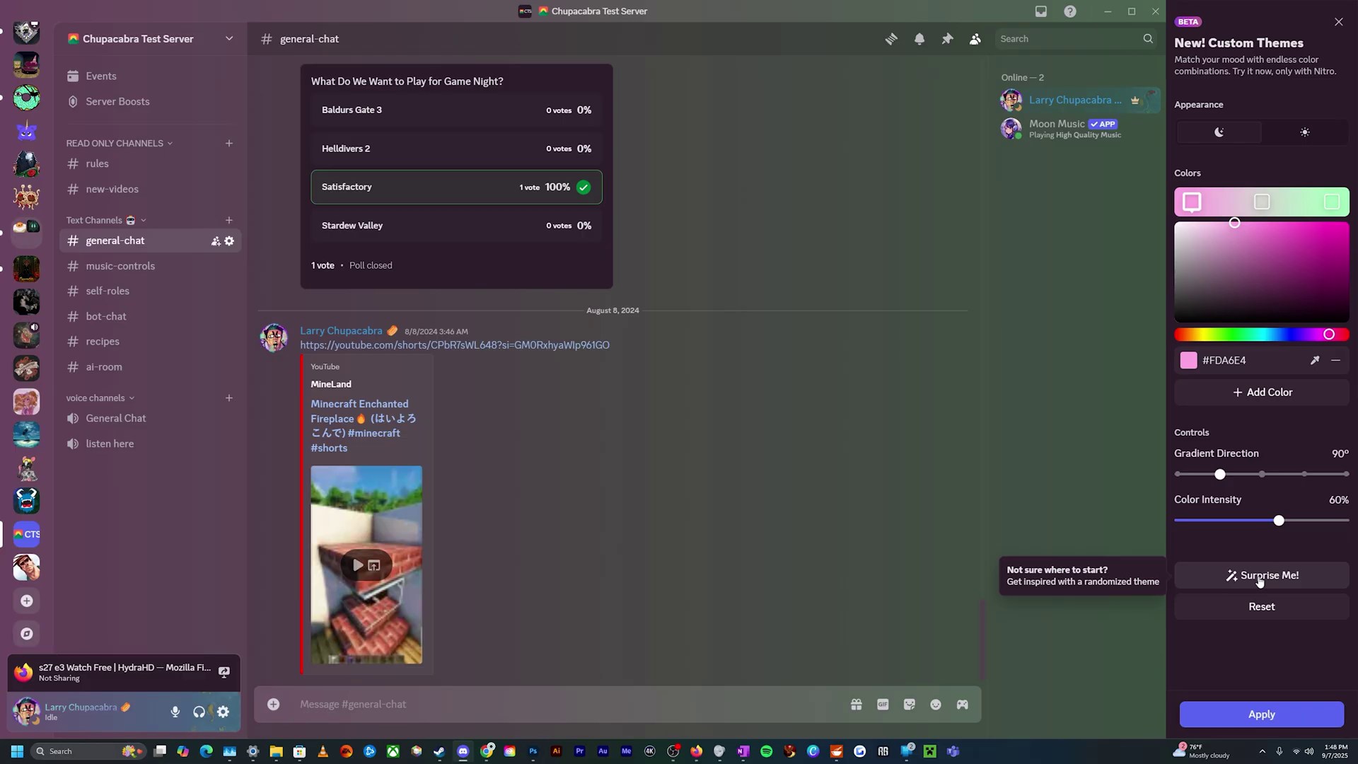
pyautogui.click(1259, 578)
pyautogui.click(1260, 578)
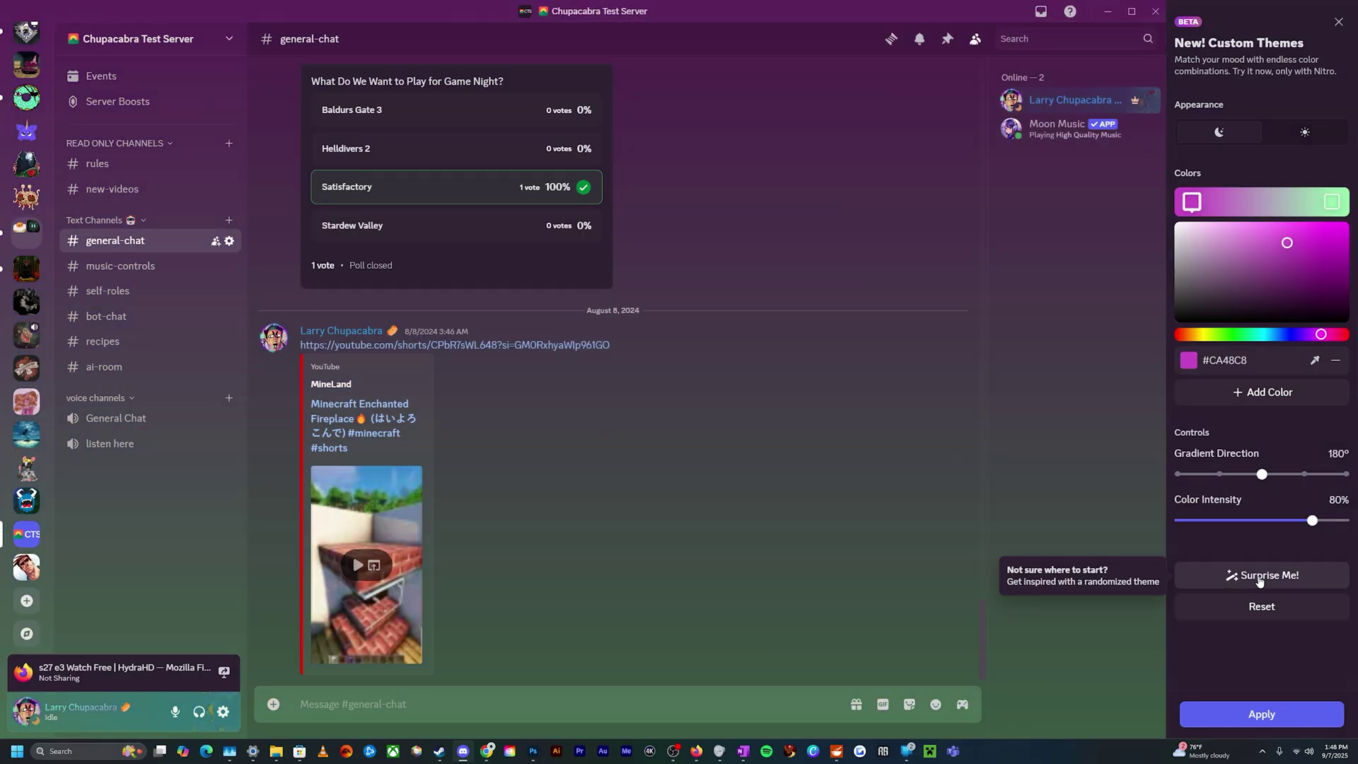
pyautogui.click(1259, 579)
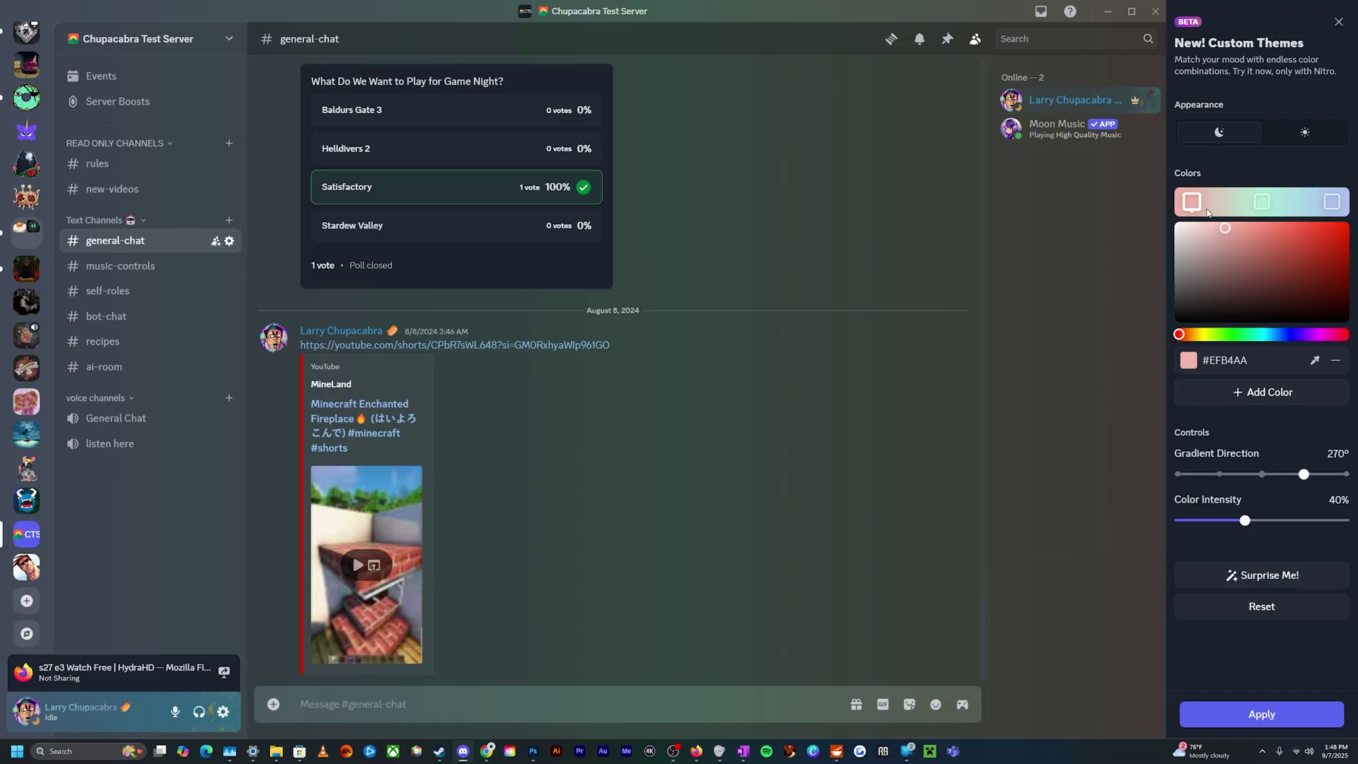
pyautogui.click(1206, 398)
pyautogui.click(1206, 398)
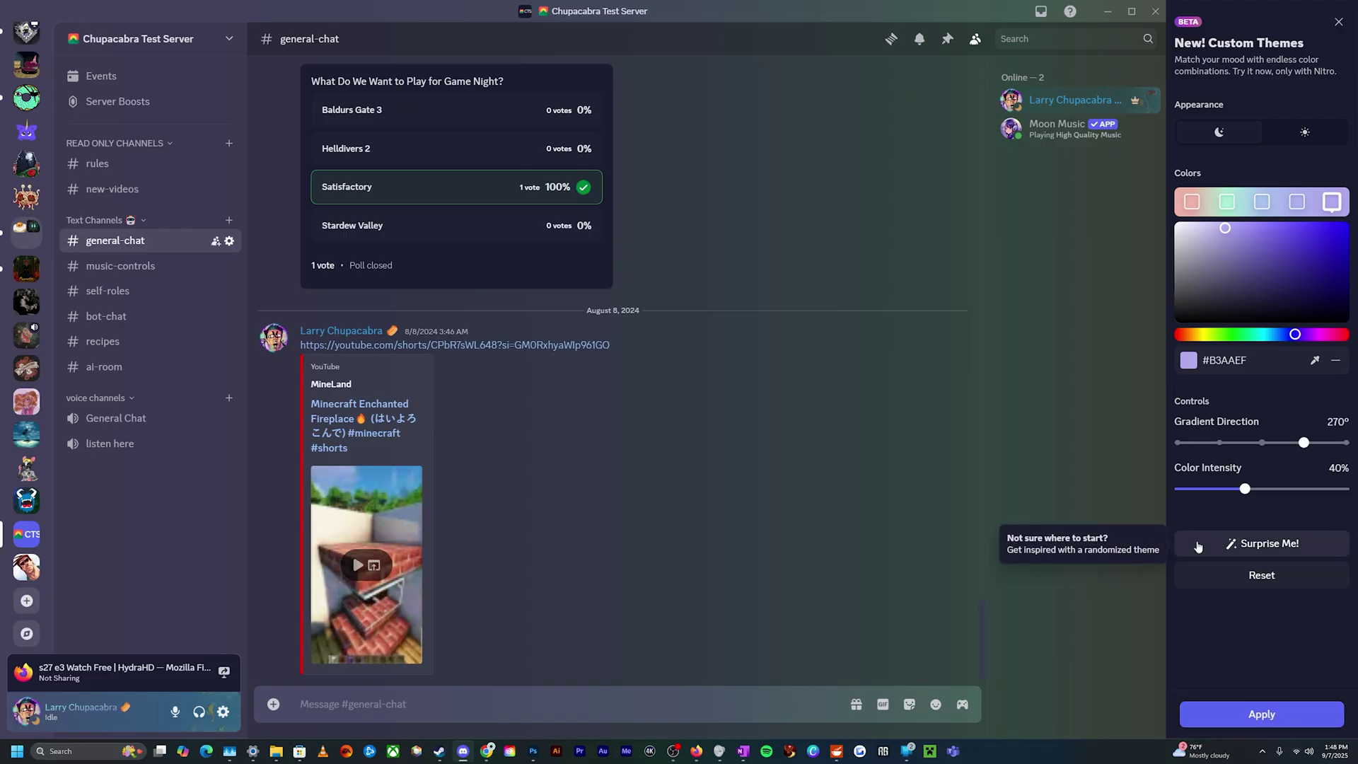
# Generate four more randomized themes and extend the blue-to-pink gradient with two additional colors.
pyautogui.click(1238, 544)
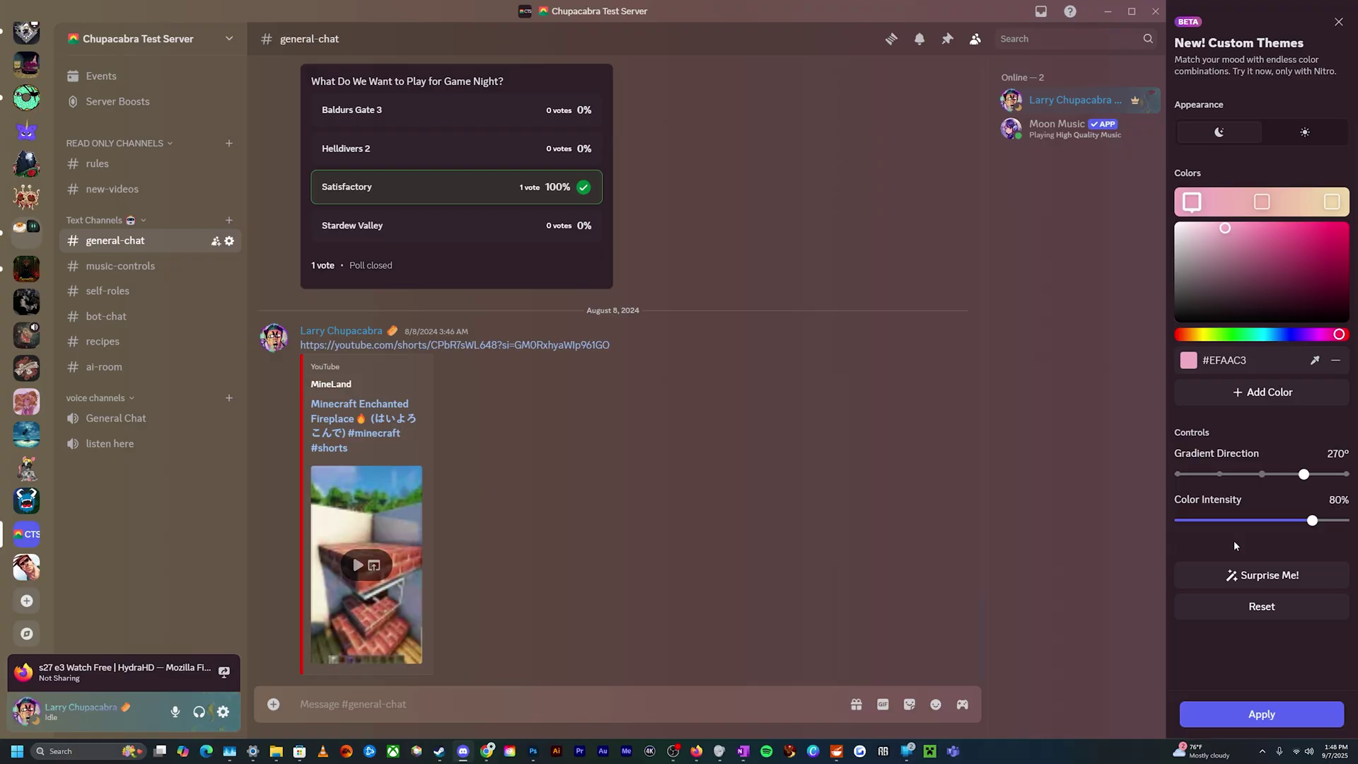
pyautogui.click(1236, 580)
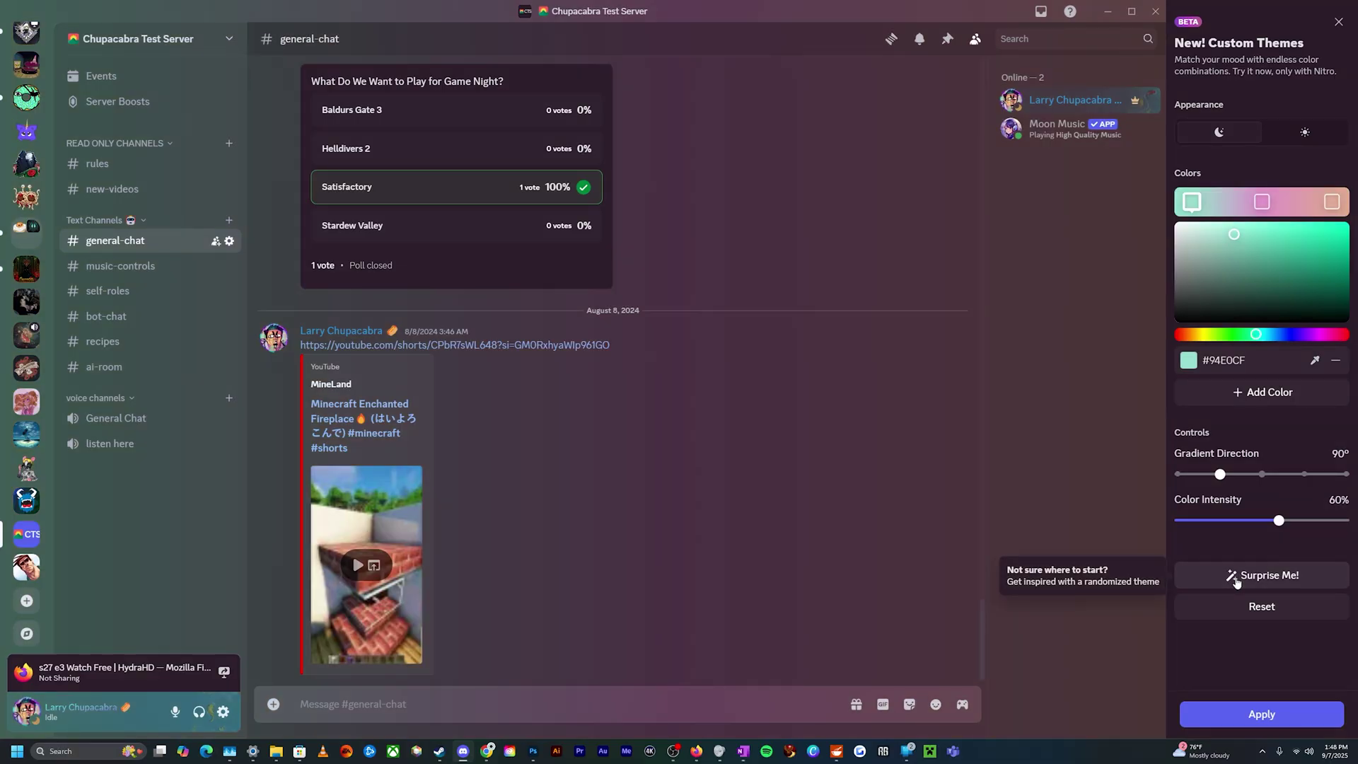
pyautogui.click(1236, 580)
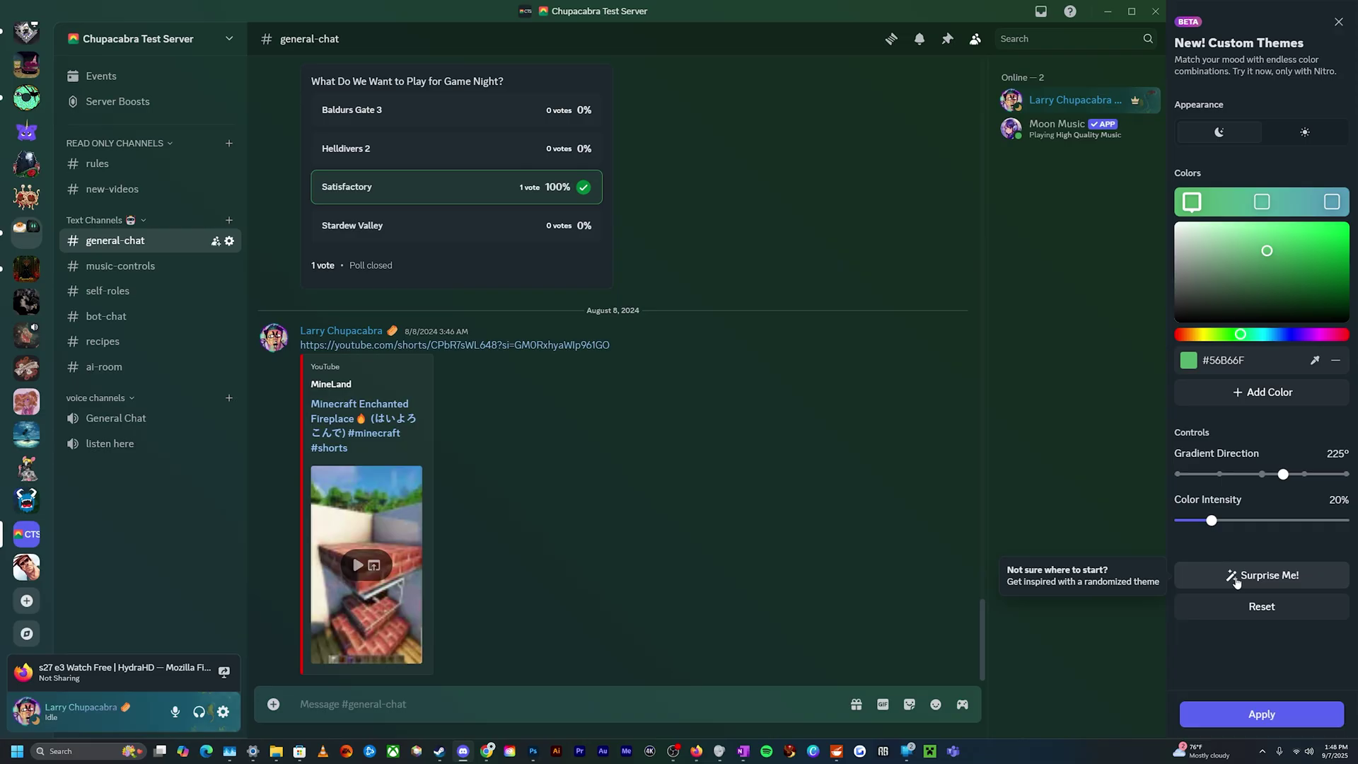
pyautogui.click(1236, 580)
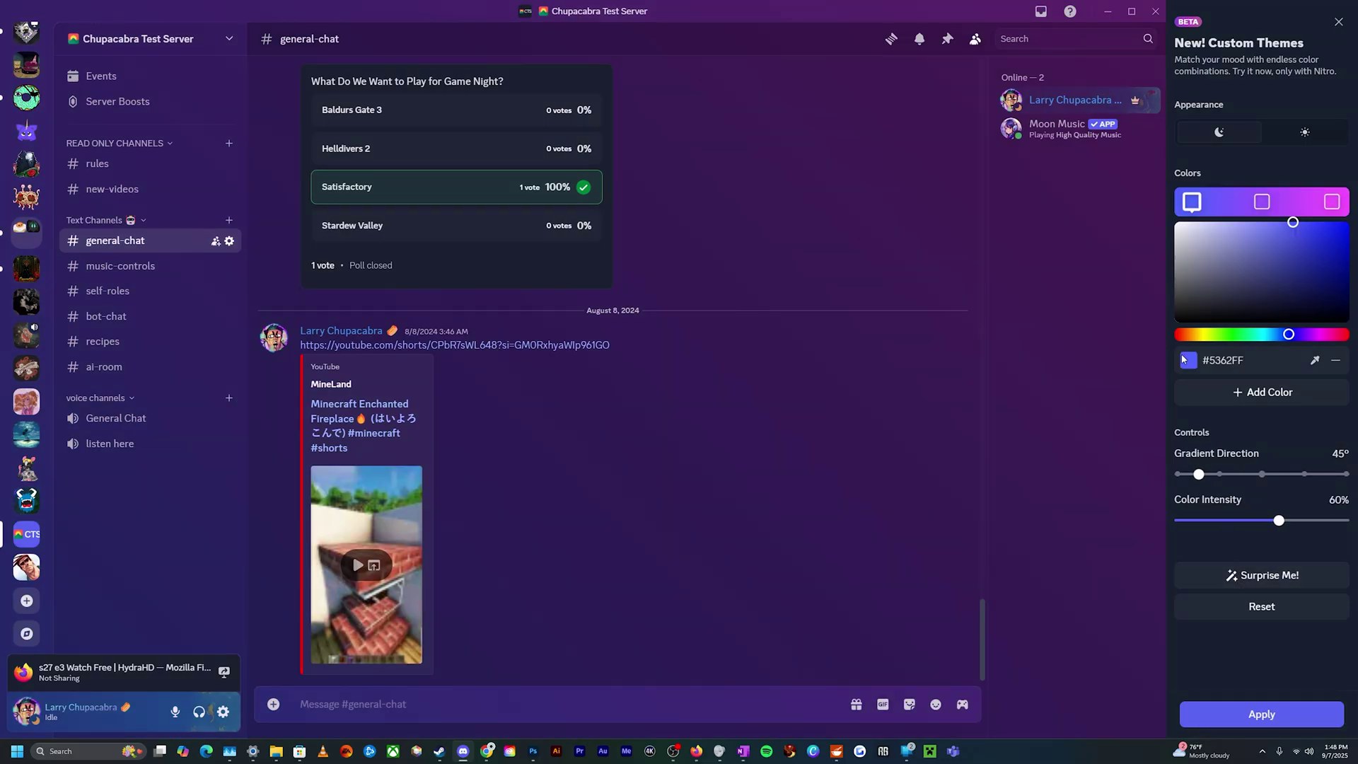
pyautogui.click(1217, 392)
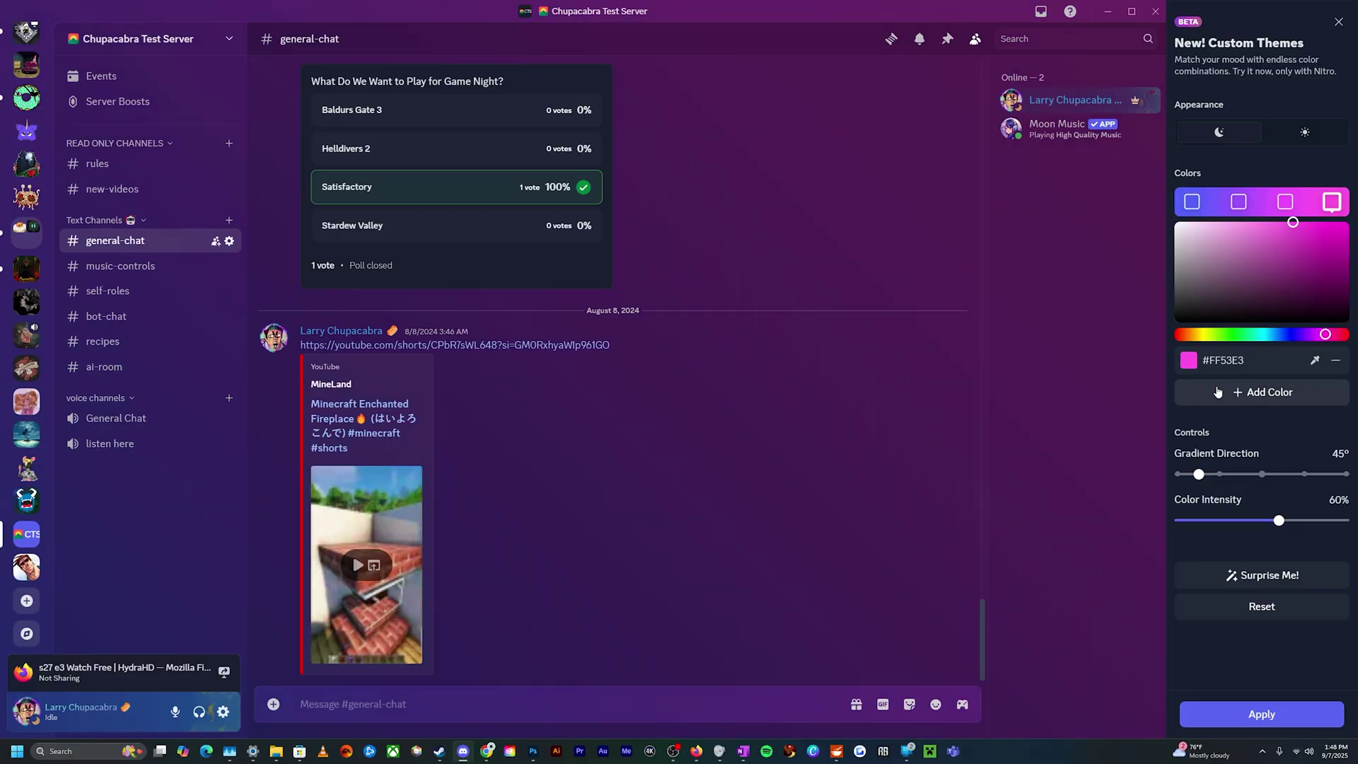
pyautogui.click(1218, 392)
# Go through the individual gradient colors and set the middle one to turquoise #53FFD7.
pyautogui.click(1227, 202)
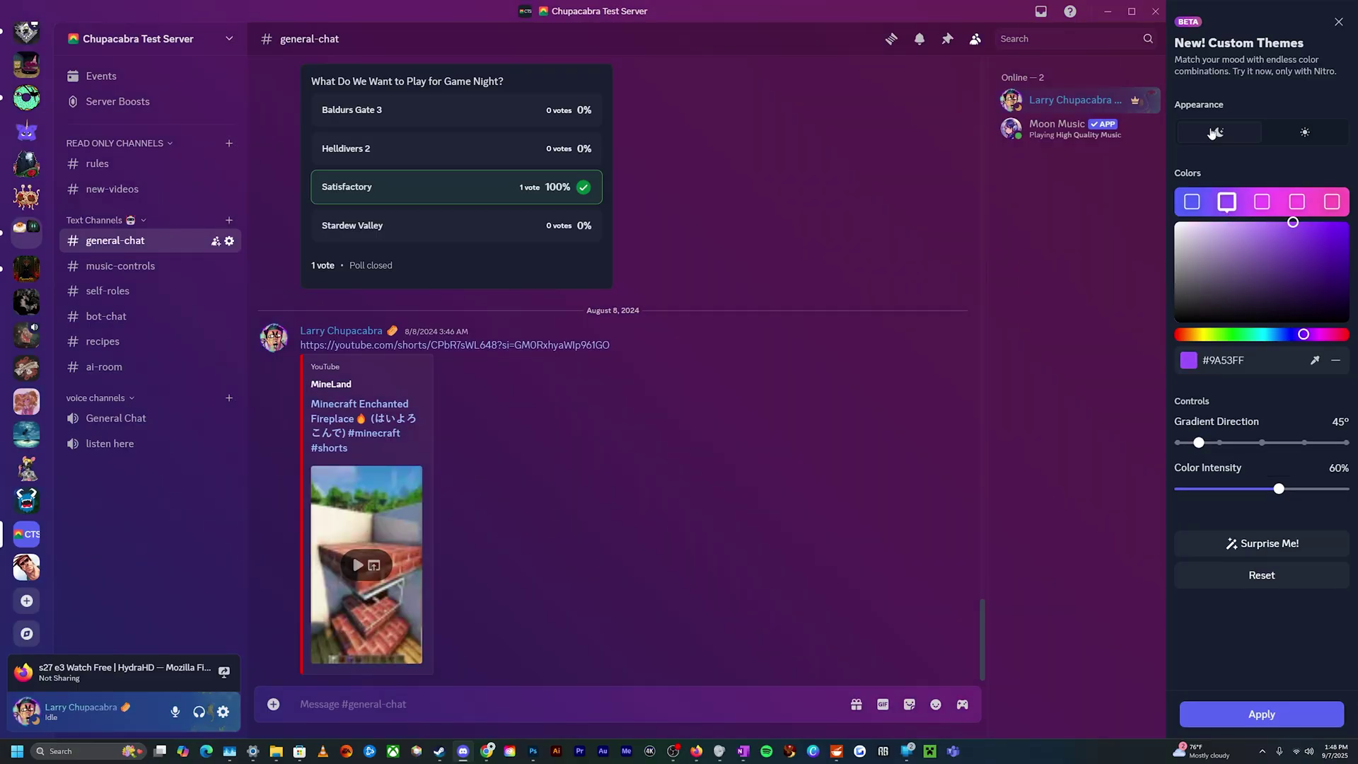
pyautogui.click(1262, 203)
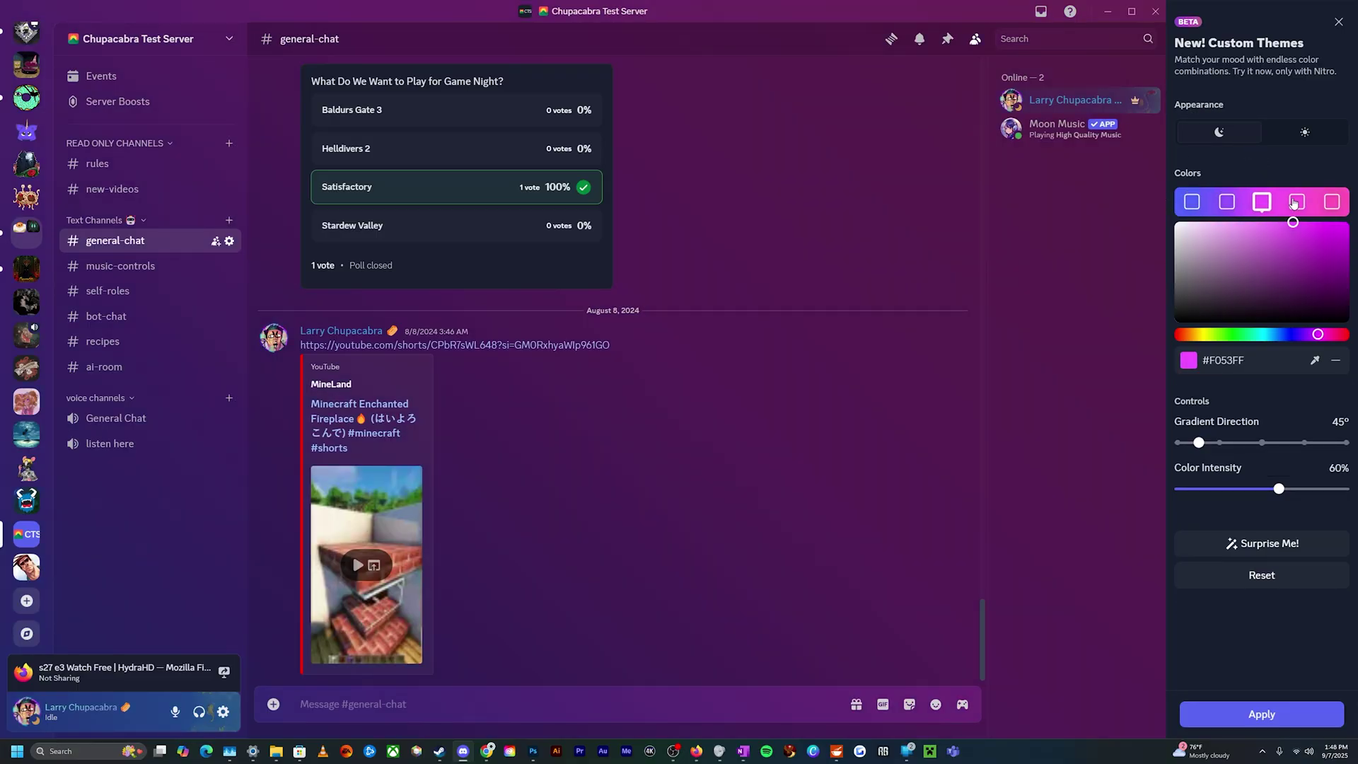
pyautogui.click(1294, 204)
pyautogui.click(1331, 203)
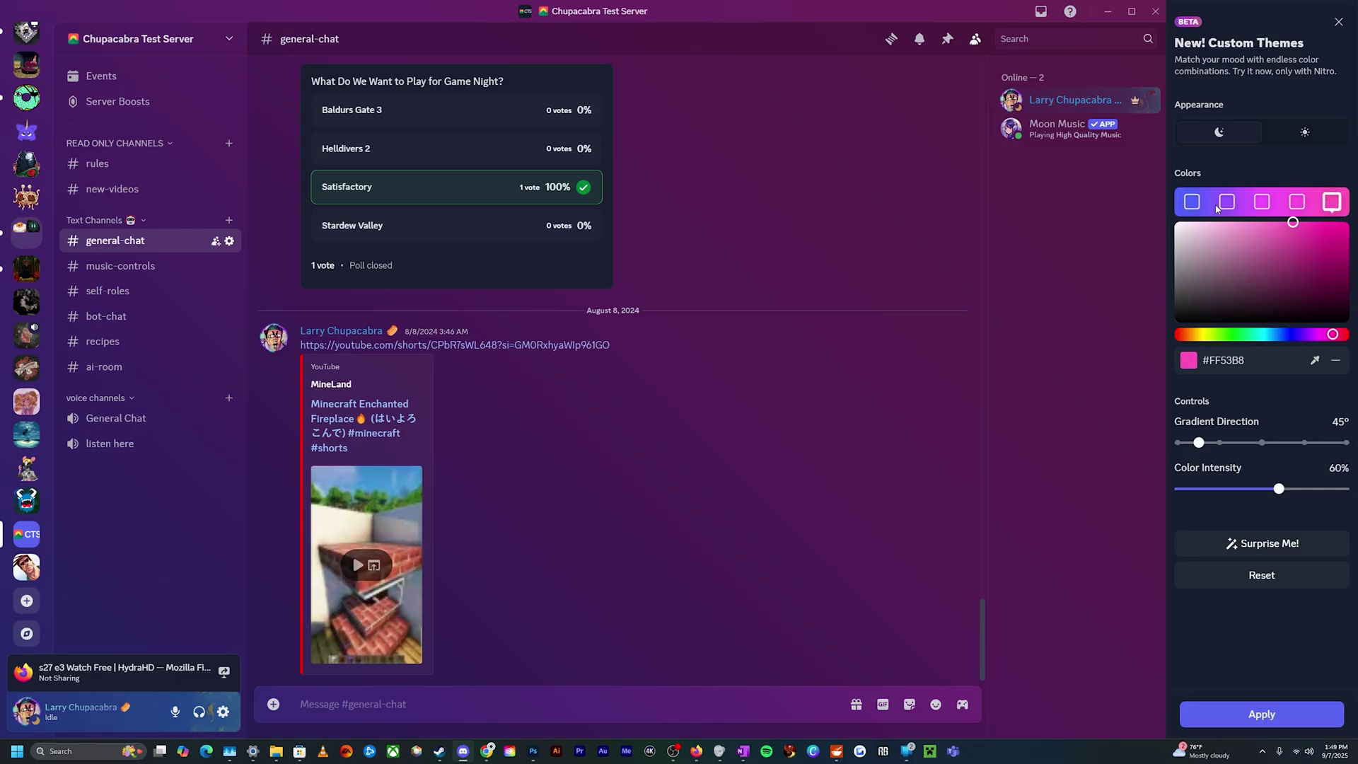
pyautogui.click(1261, 203)
pyautogui.moveTo(1293, 332); pyautogui.dragTo(1256, 334)
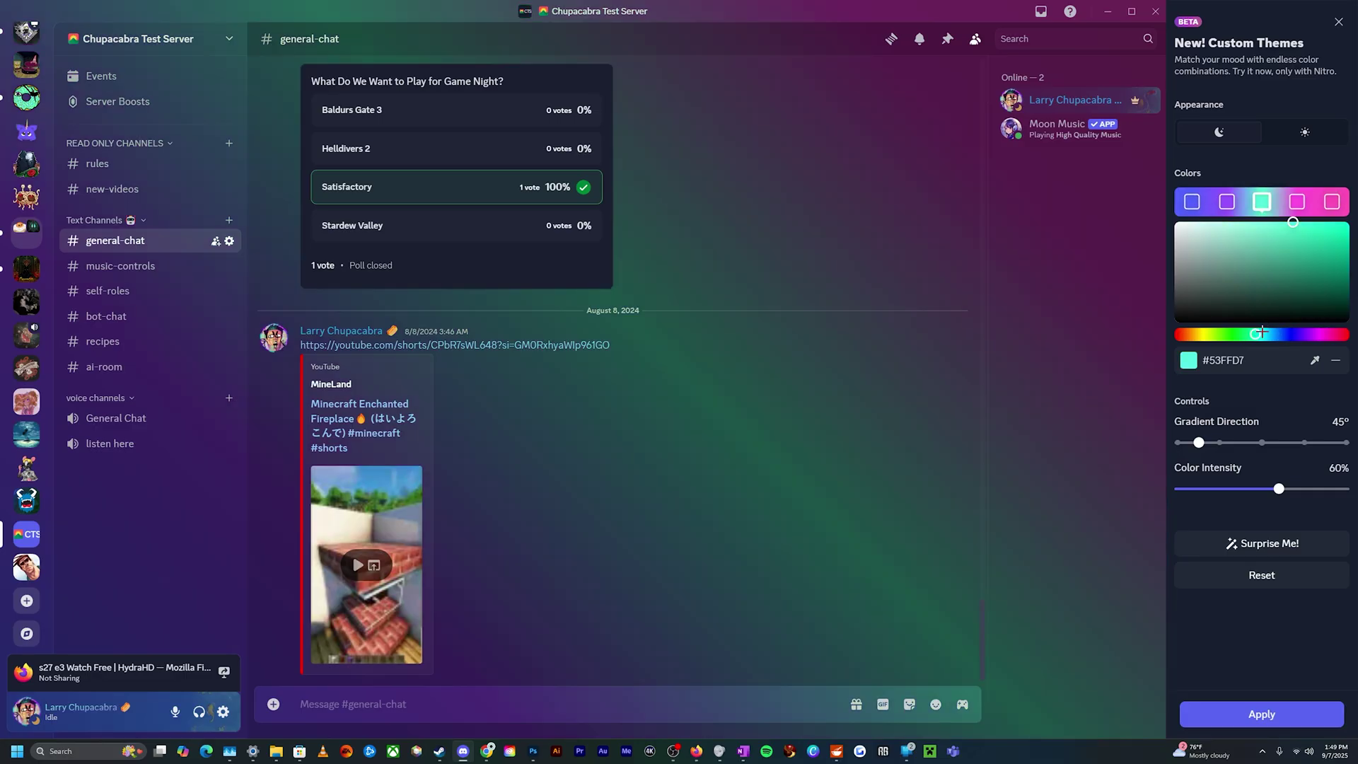
# Try different hues for the fourth gradient color, including yellow, and set it to purple #B453FF.
pyautogui.click(1297, 203)
pyautogui.click(1299, 333)
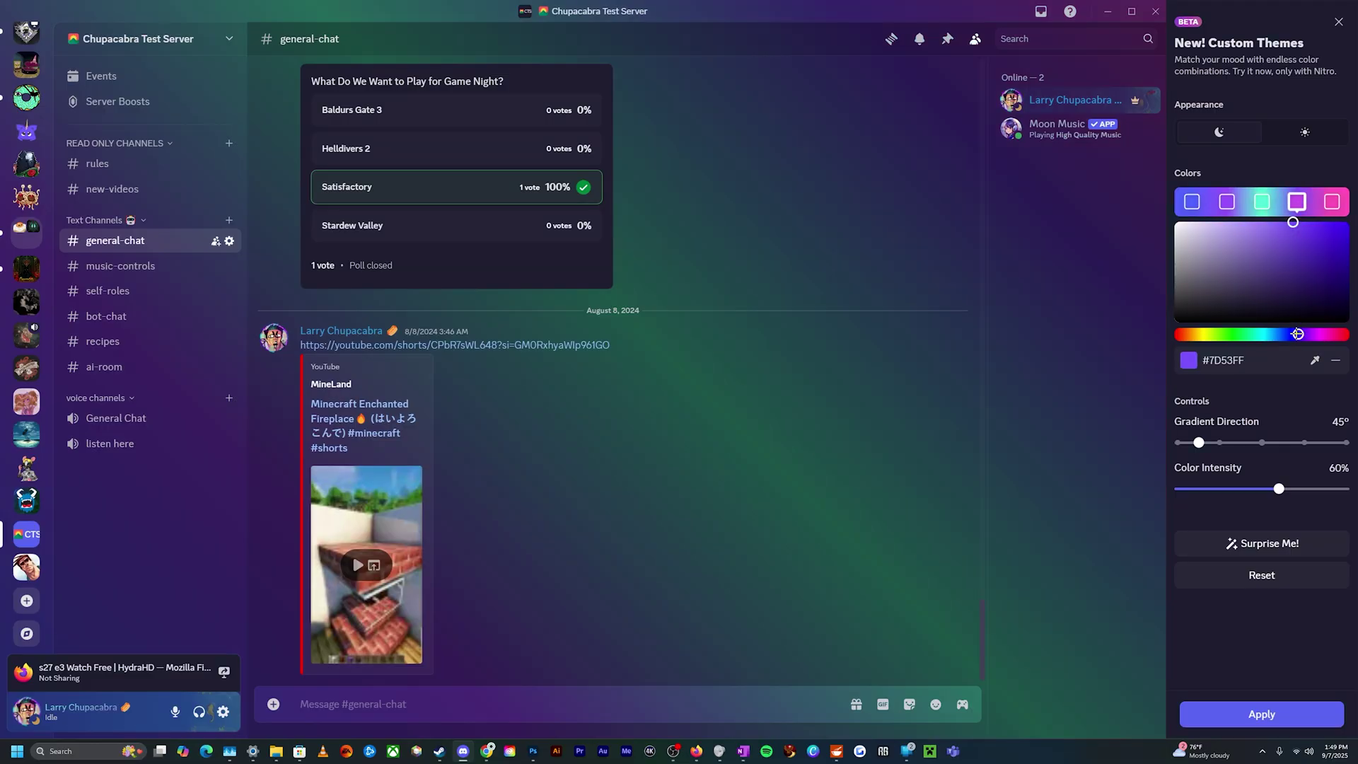
pyautogui.moveTo(1299, 333); pyautogui.dragTo(1204, 334)
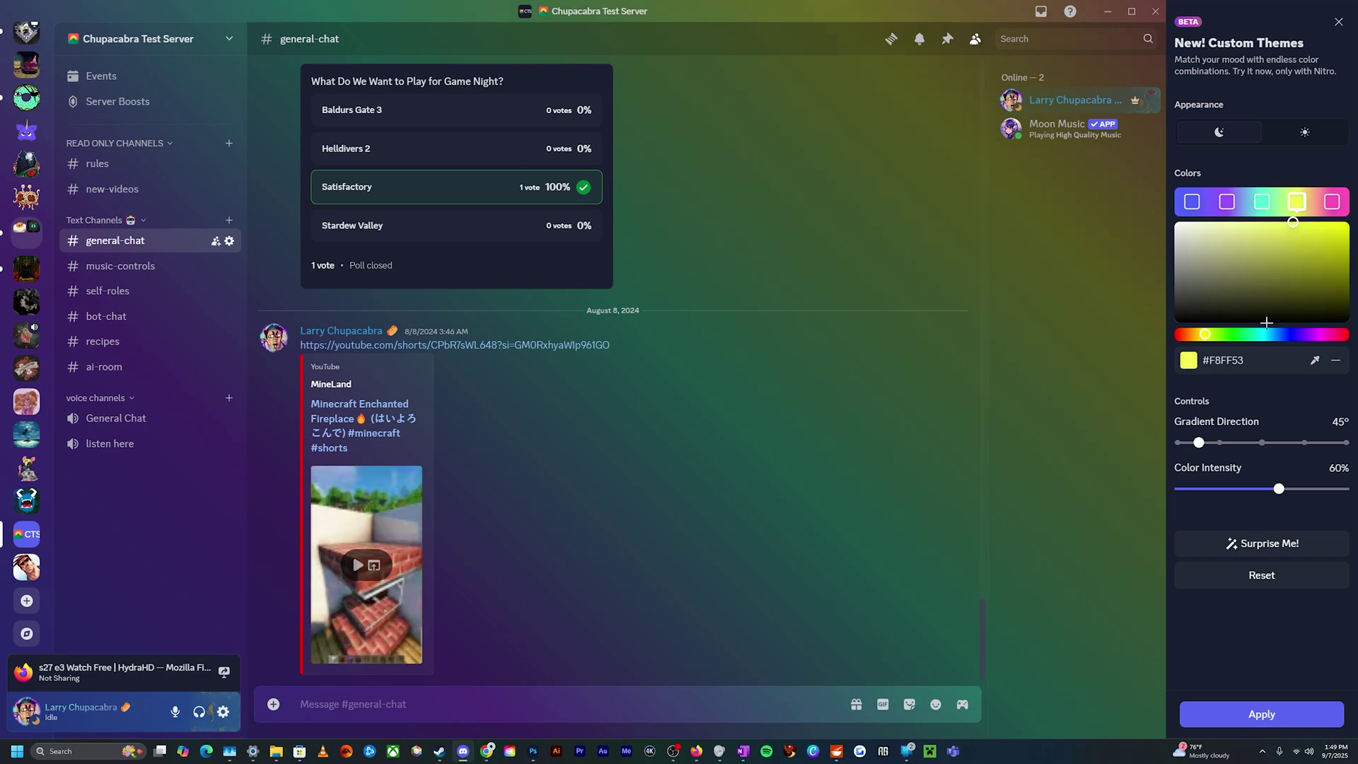
pyautogui.click(1307, 335)
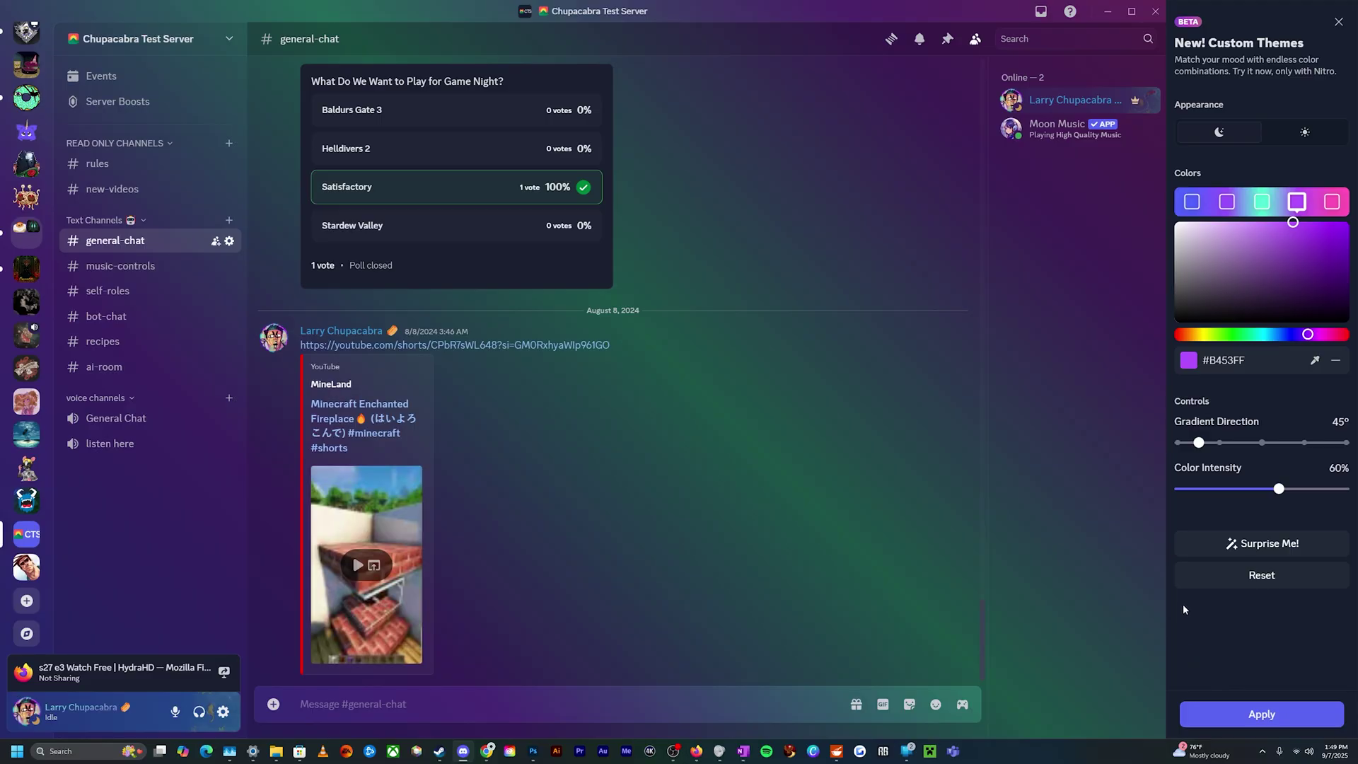
# Set the theme's color intensity to 50% and its gradient direction to 225°.
pyautogui.moveTo(1278, 488)
pyautogui.mouseDown()
pyautogui.moveTo(1318, 488)
pyautogui.moveTo(1177, 489)
pyautogui.moveTo(1344, 488)
pyautogui.moveTo(1261, 489)
pyautogui.mouseUp()
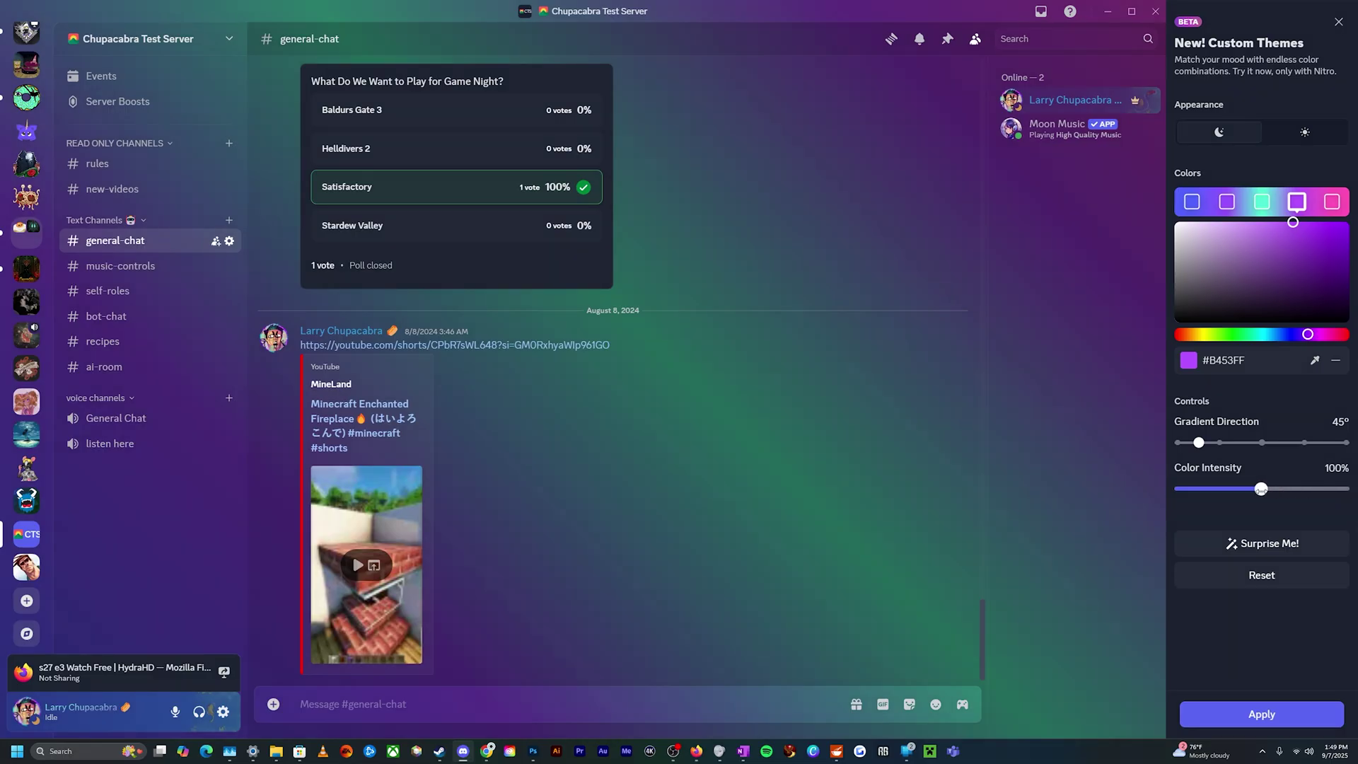
pyautogui.moveTo(1198, 443); pyautogui.dragTo(1282, 443)
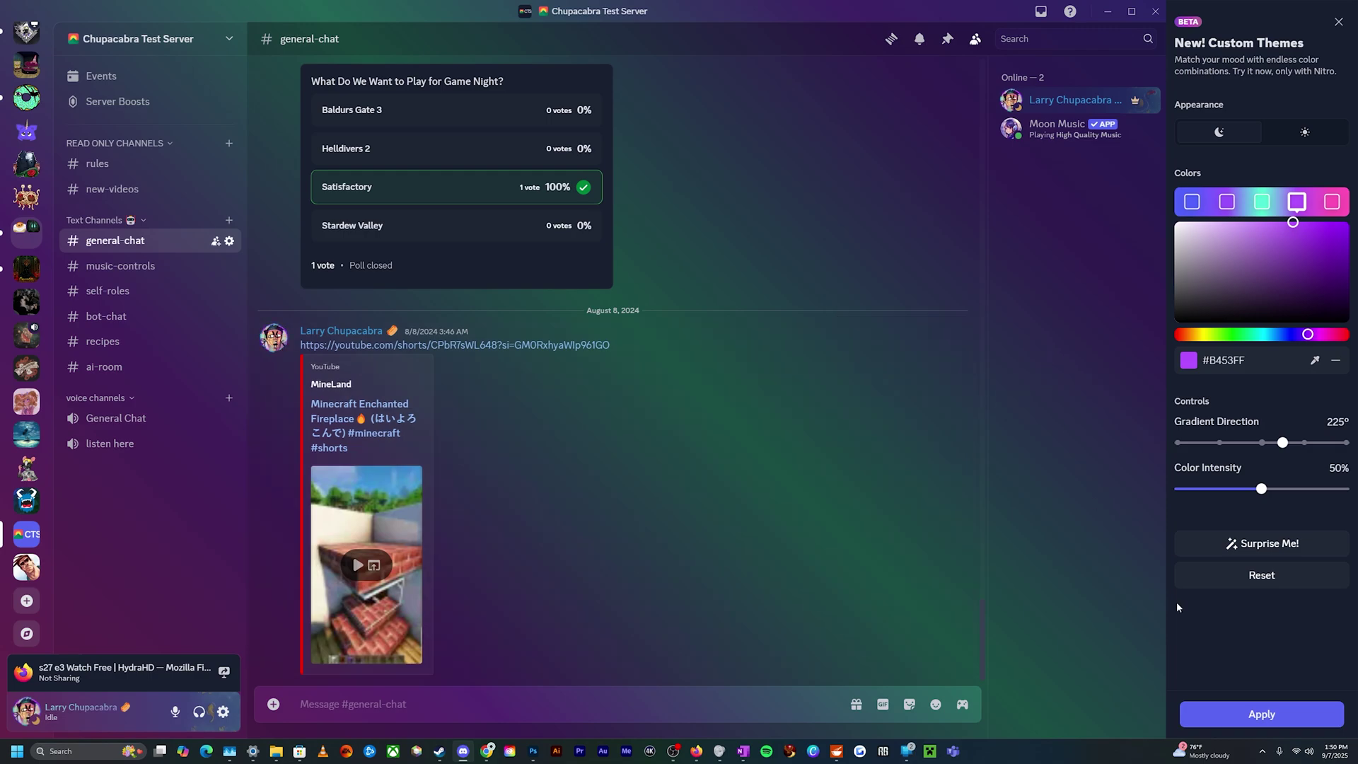
# Replace the hand-edited gradient with a randomized theme, cycling through seven random color combinations.
pyautogui.click(1224, 549)
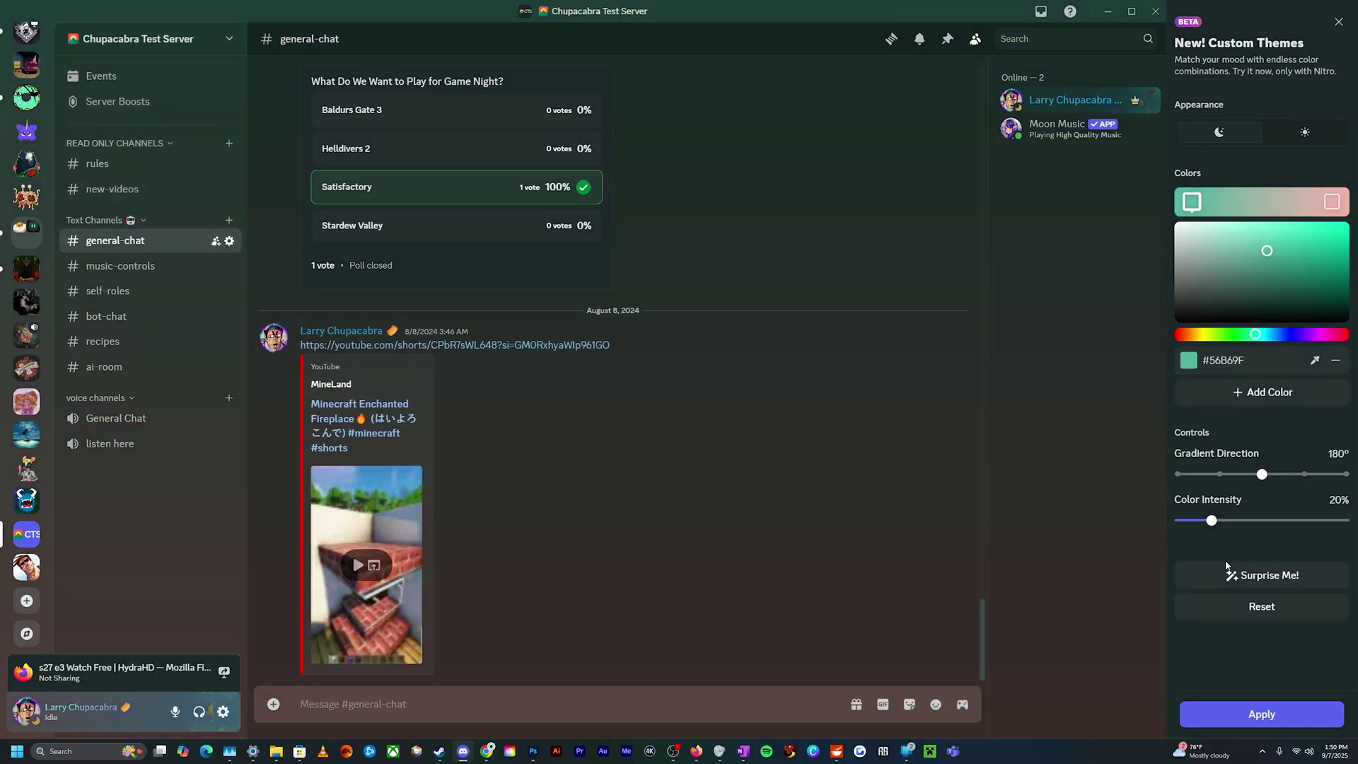
pyautogui.click(1228, 577)
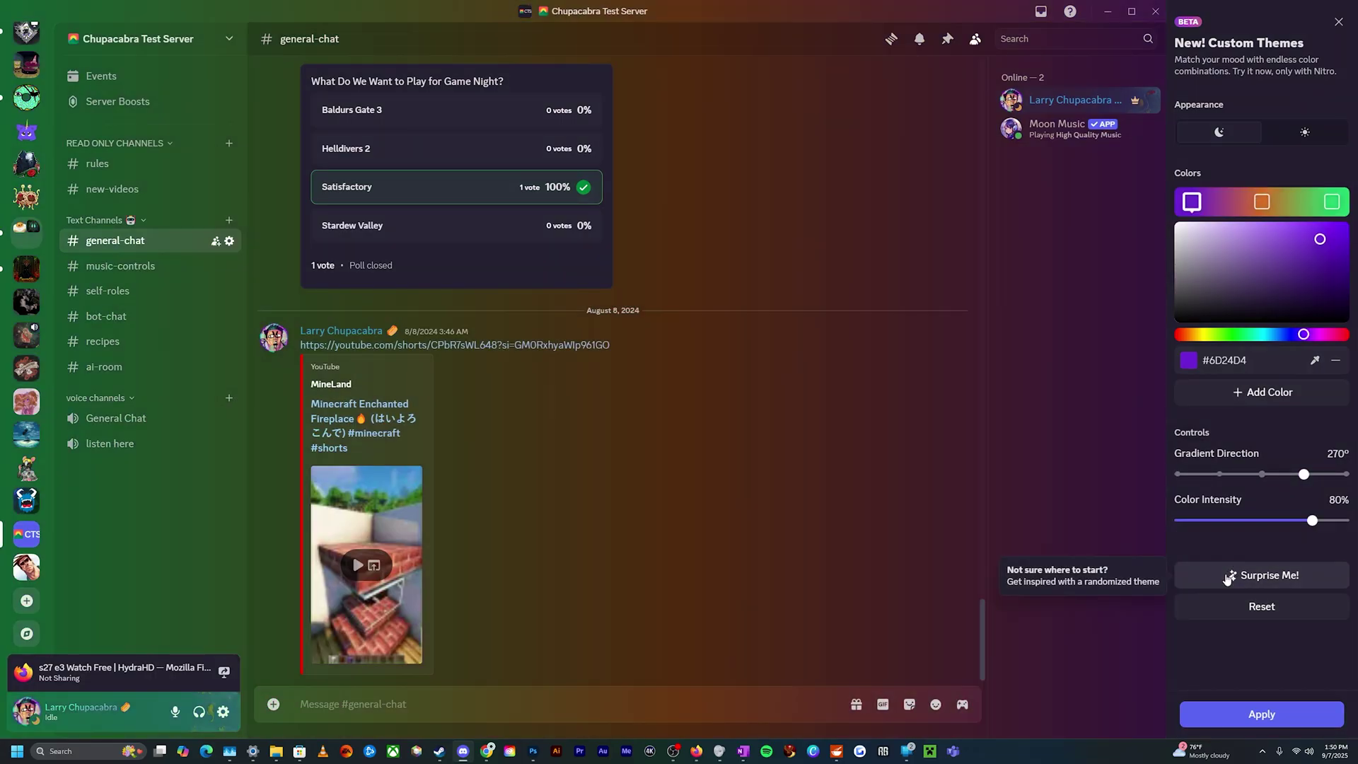
pyautogui.click(1228, 576)
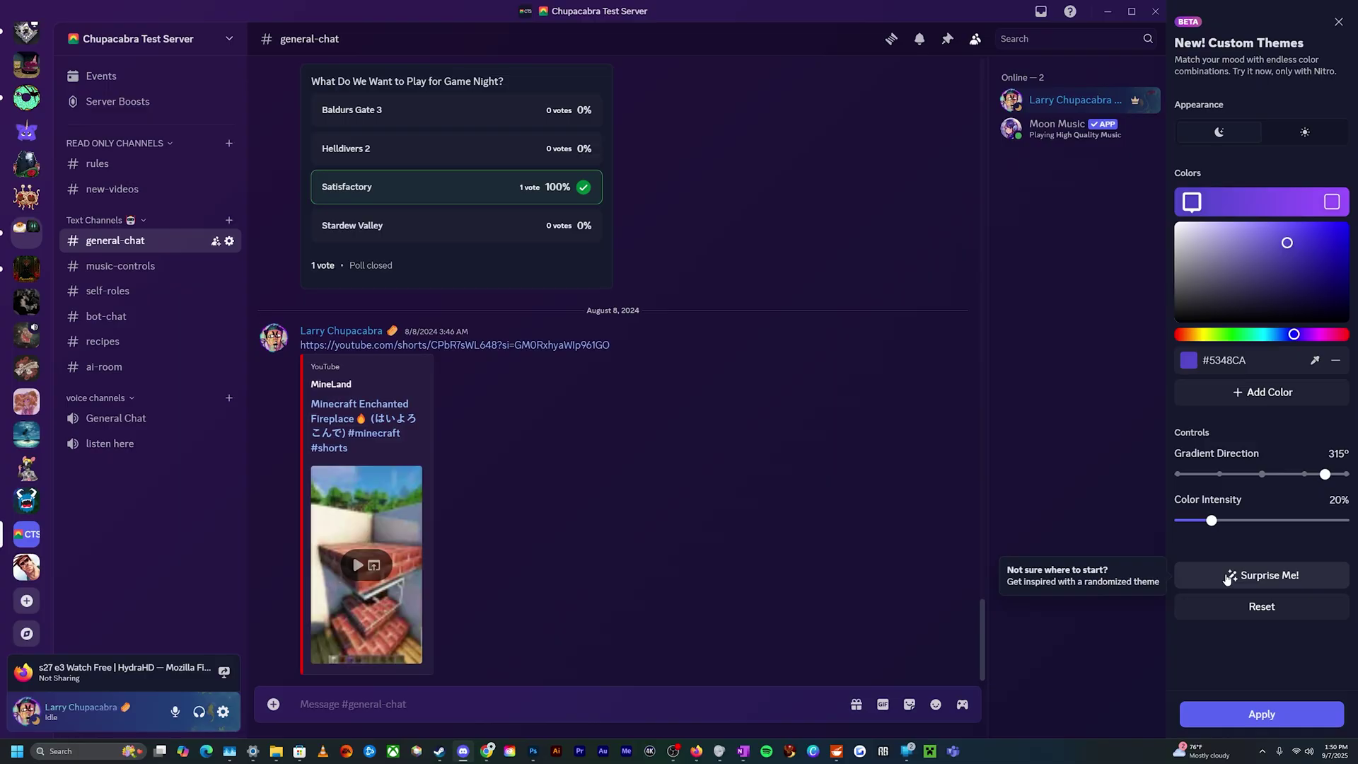
pyautogui.click(1228, 576)
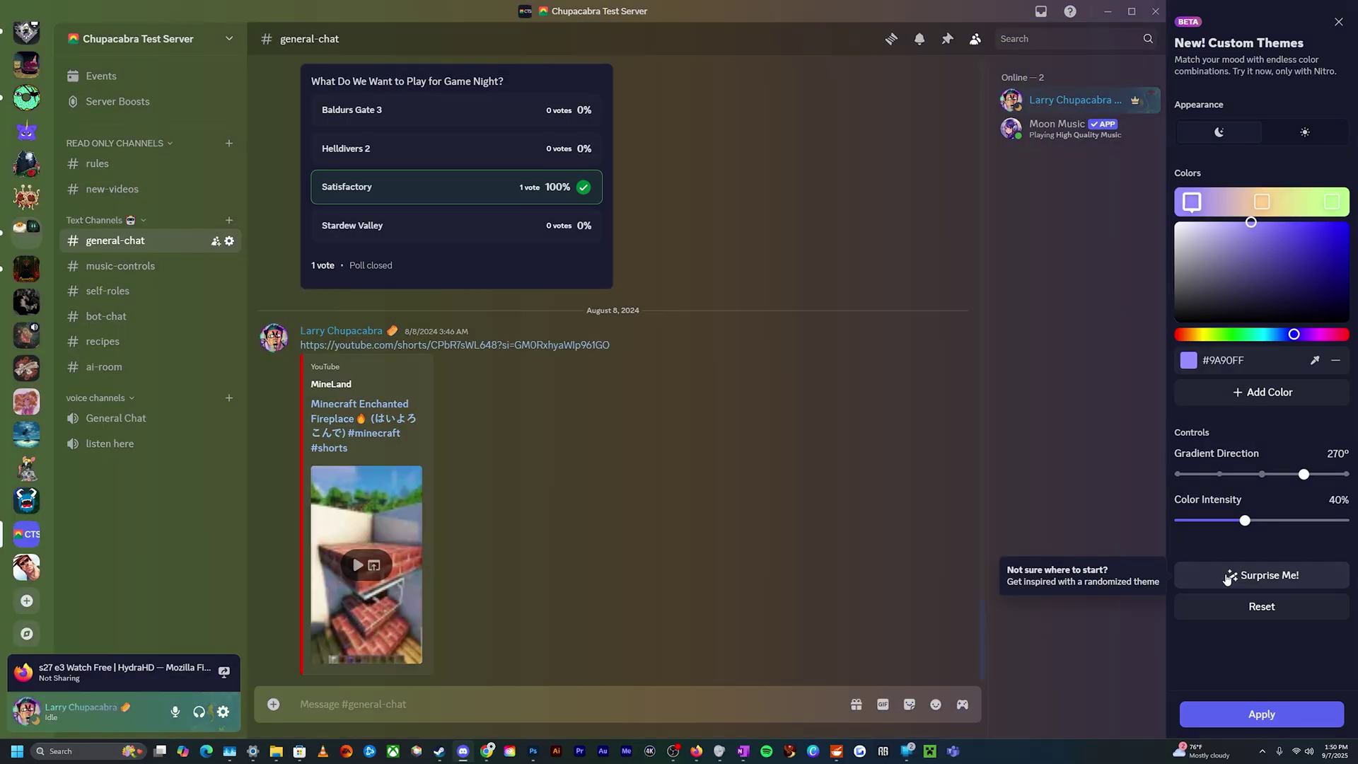
pyautogui.click(1228, 576)
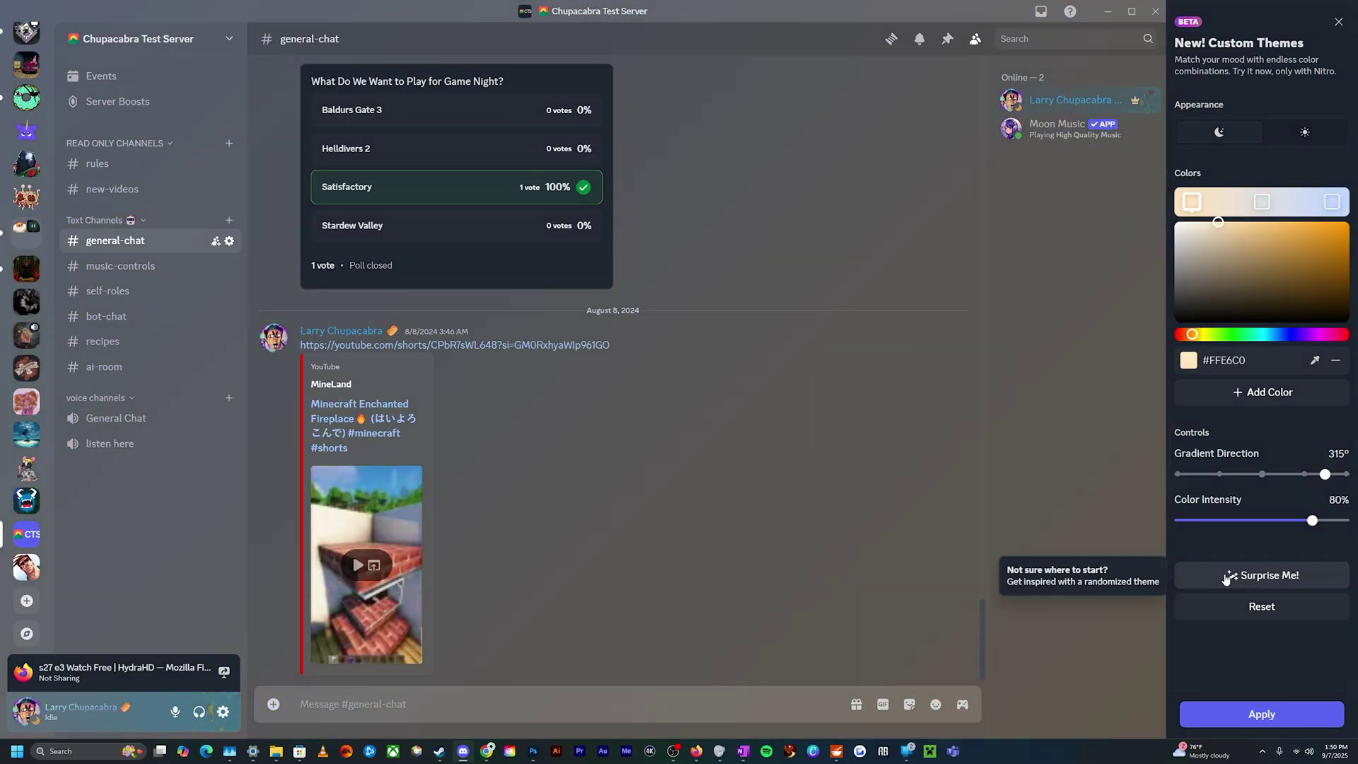
pyautogui.click(1228, 577)
pyautogui.click(1229, 576)
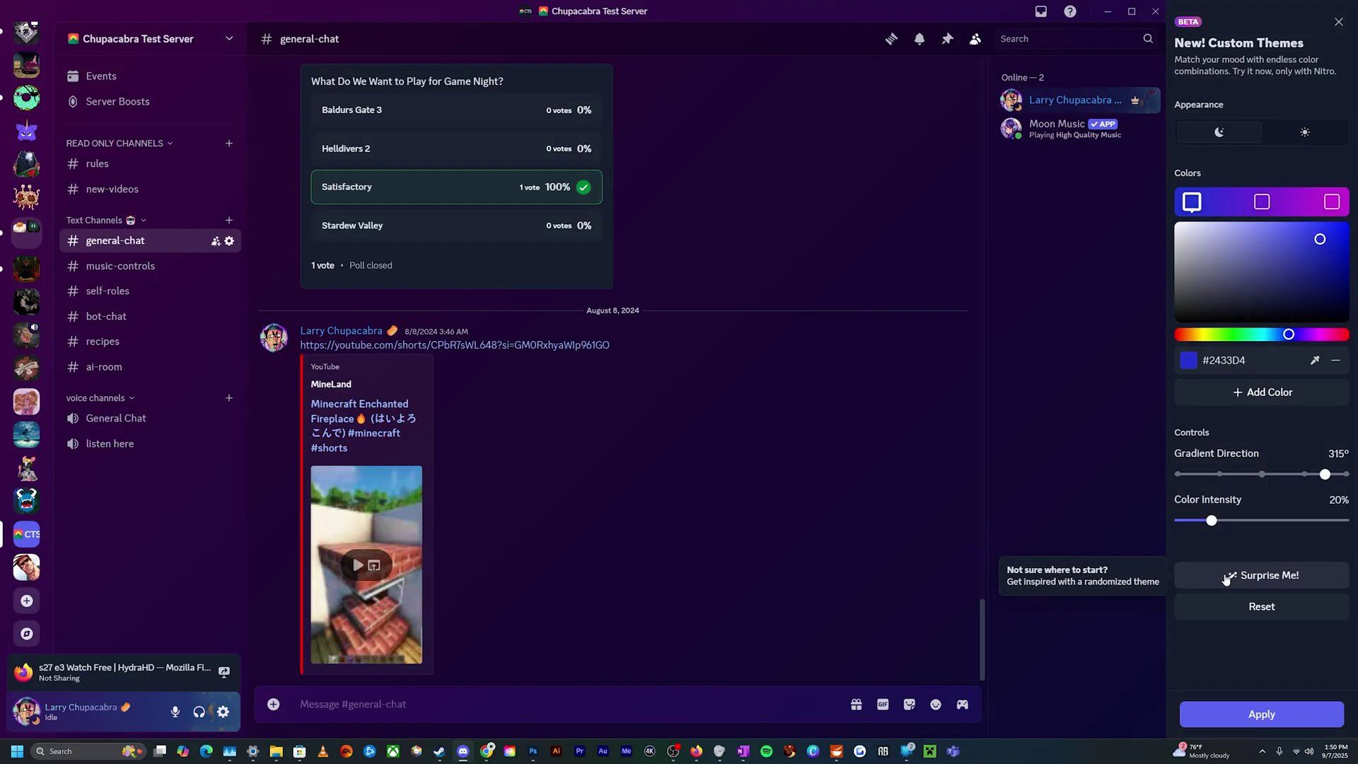
# Cycle through five more randomized themes and apply the pastel pink, green and blue gradient at 225° and 40% intensity.
pyautogui.click(1228, 576)
pyautogui.click(1229, 576)
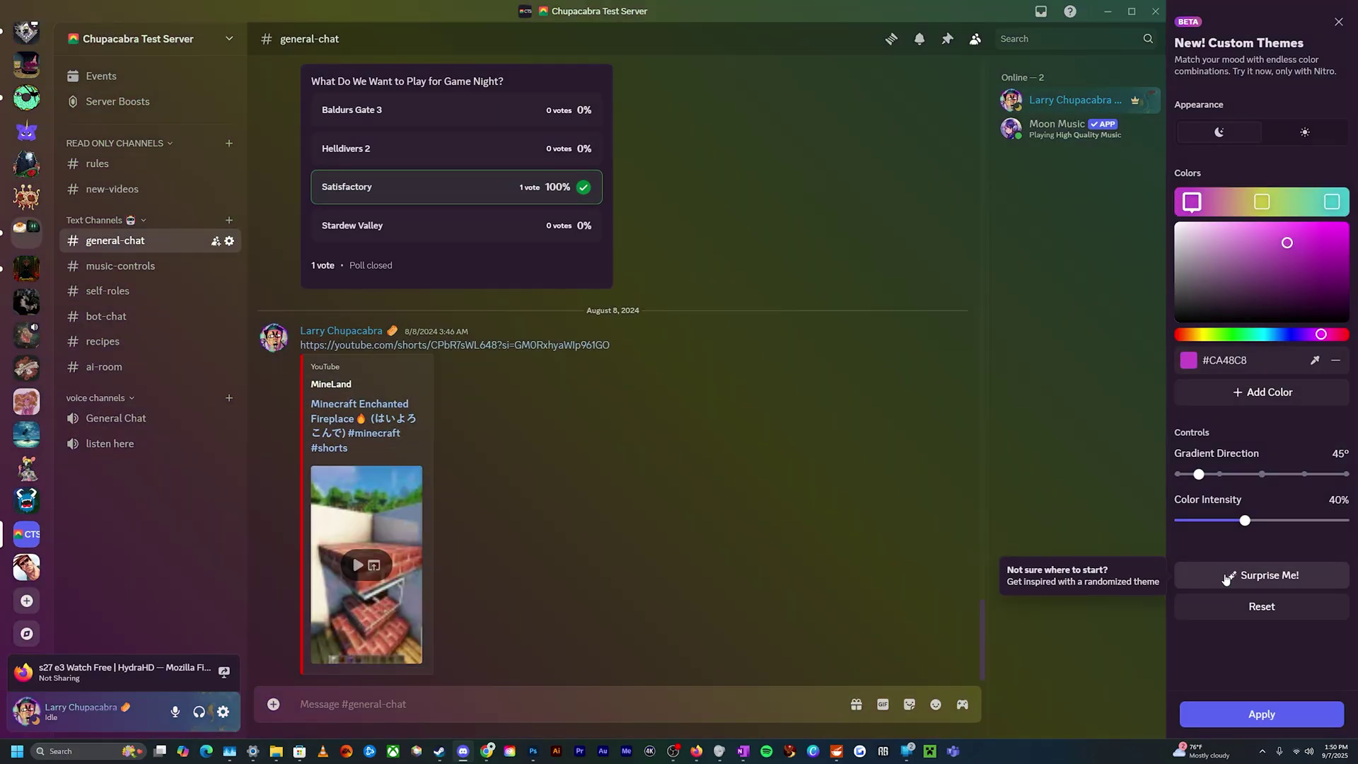
pyautogui.click(1229, 577)
pyautogui.click(1229, 577)
pyautogui.click(1228, 576)
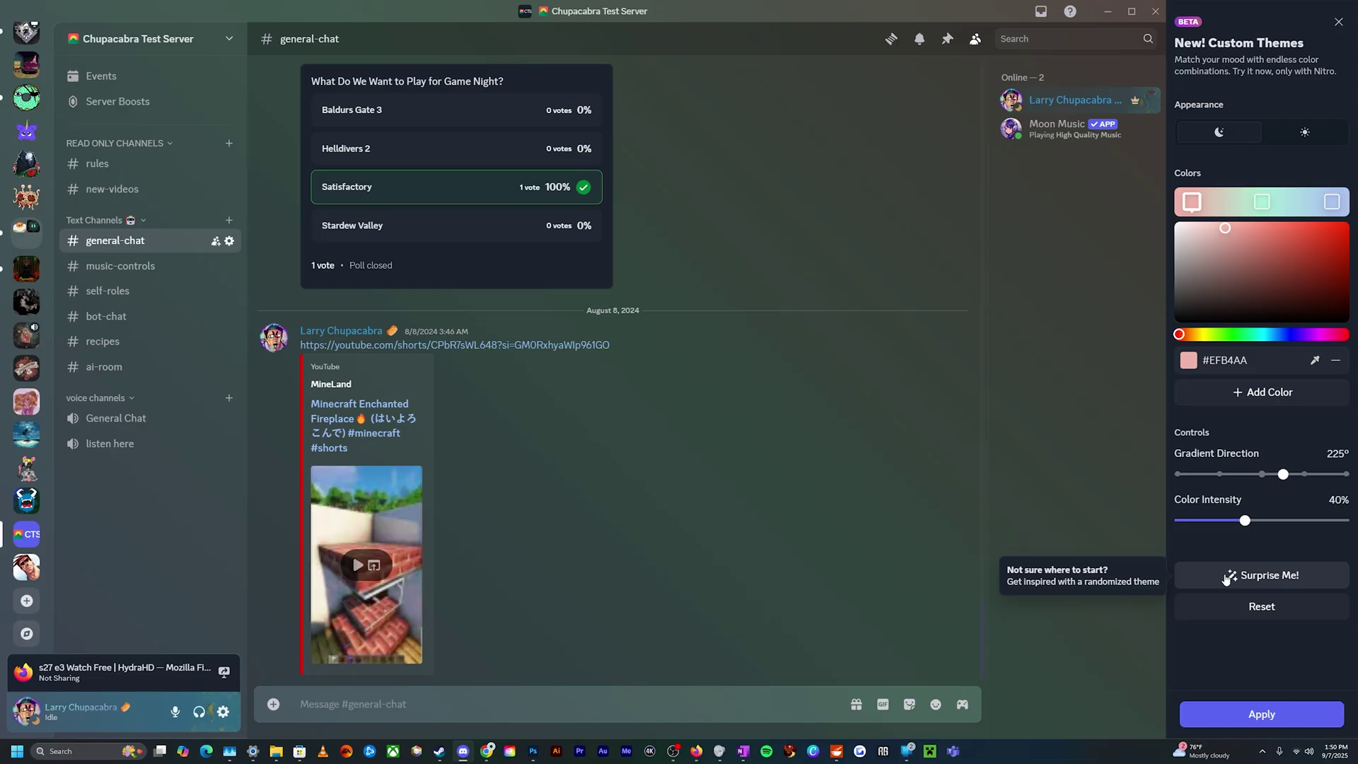
pyautogui.click(1245, 707)
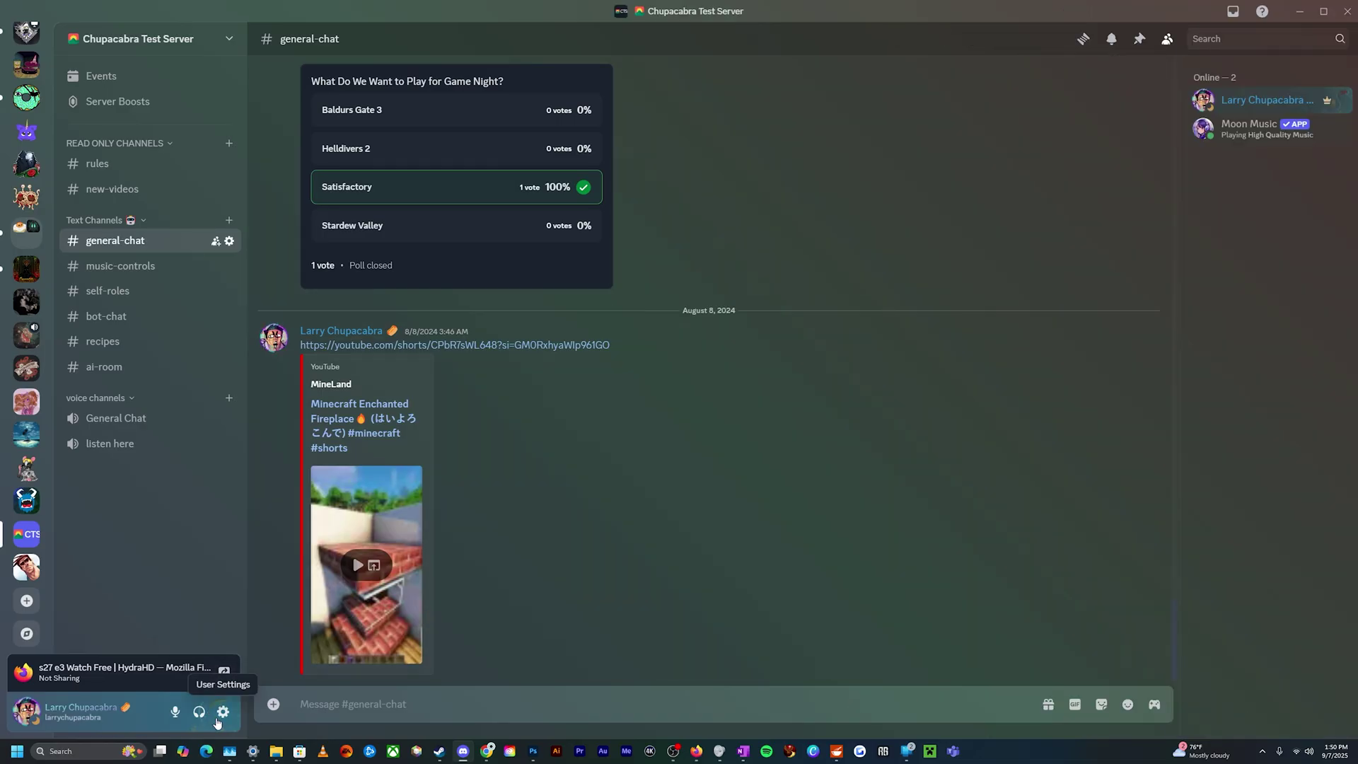
# Open the Appearance page of the user settings and look over the default themes, color themes and in-app icons.
pyautogui.click(222, 711)
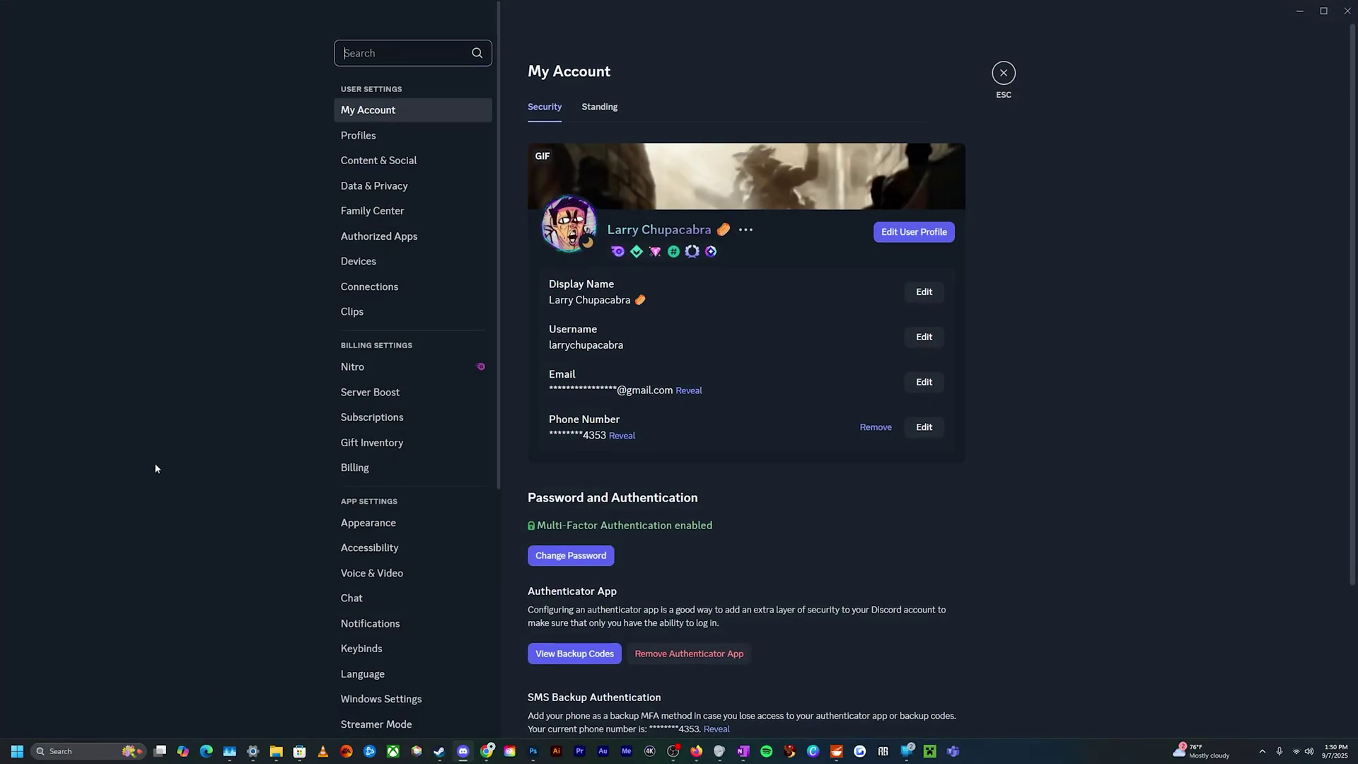
pyautogui.scroll(-3, 154, 462)
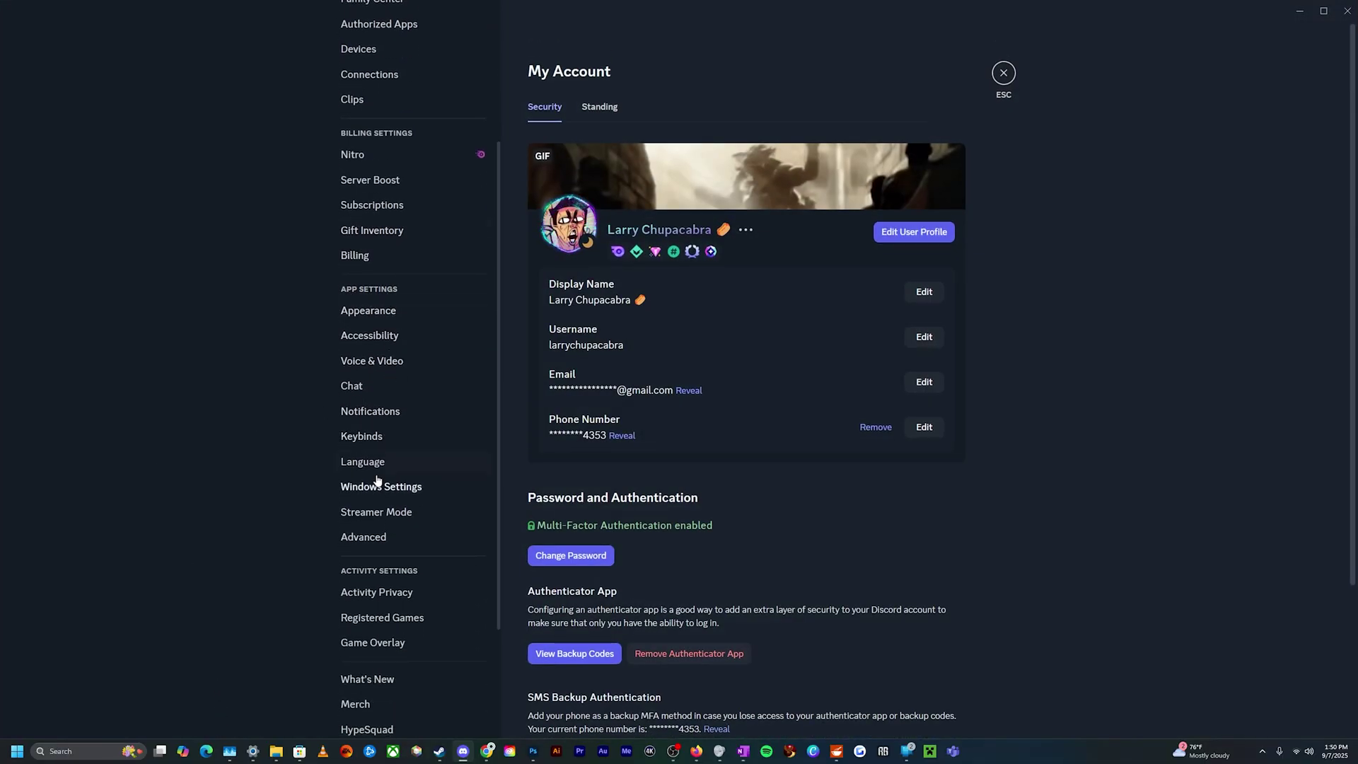
pyautogui.click(368, 311)
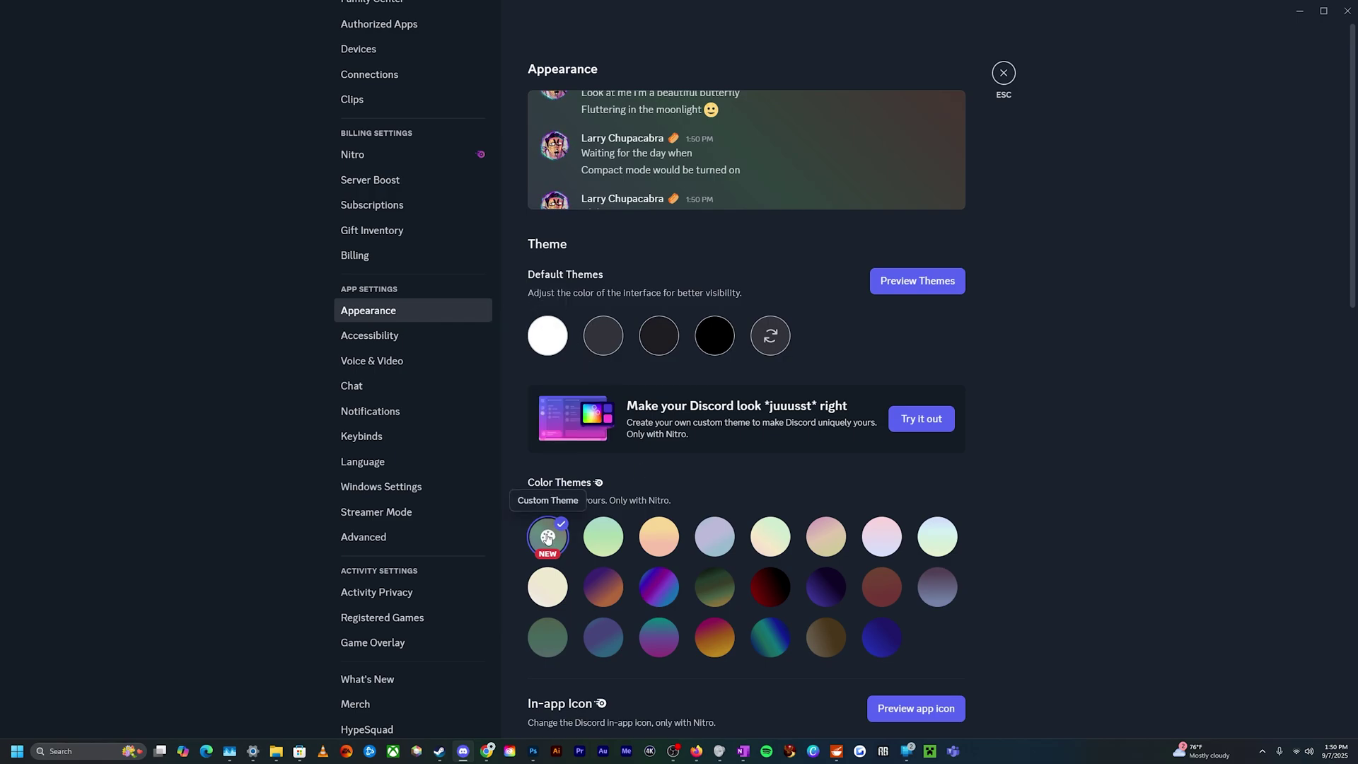
pyautogui.scroll(-3, 546, 539)
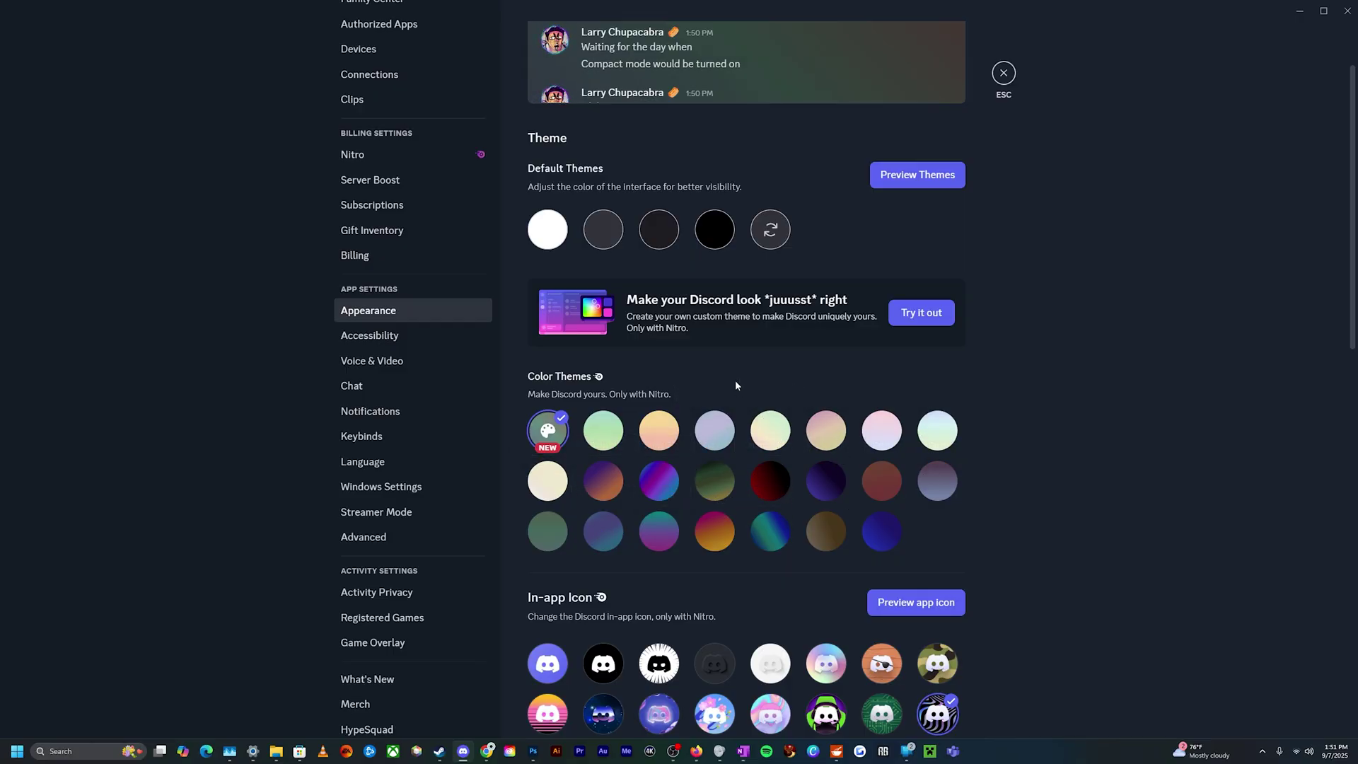
pyautogui.scroll(2, 735, 385)
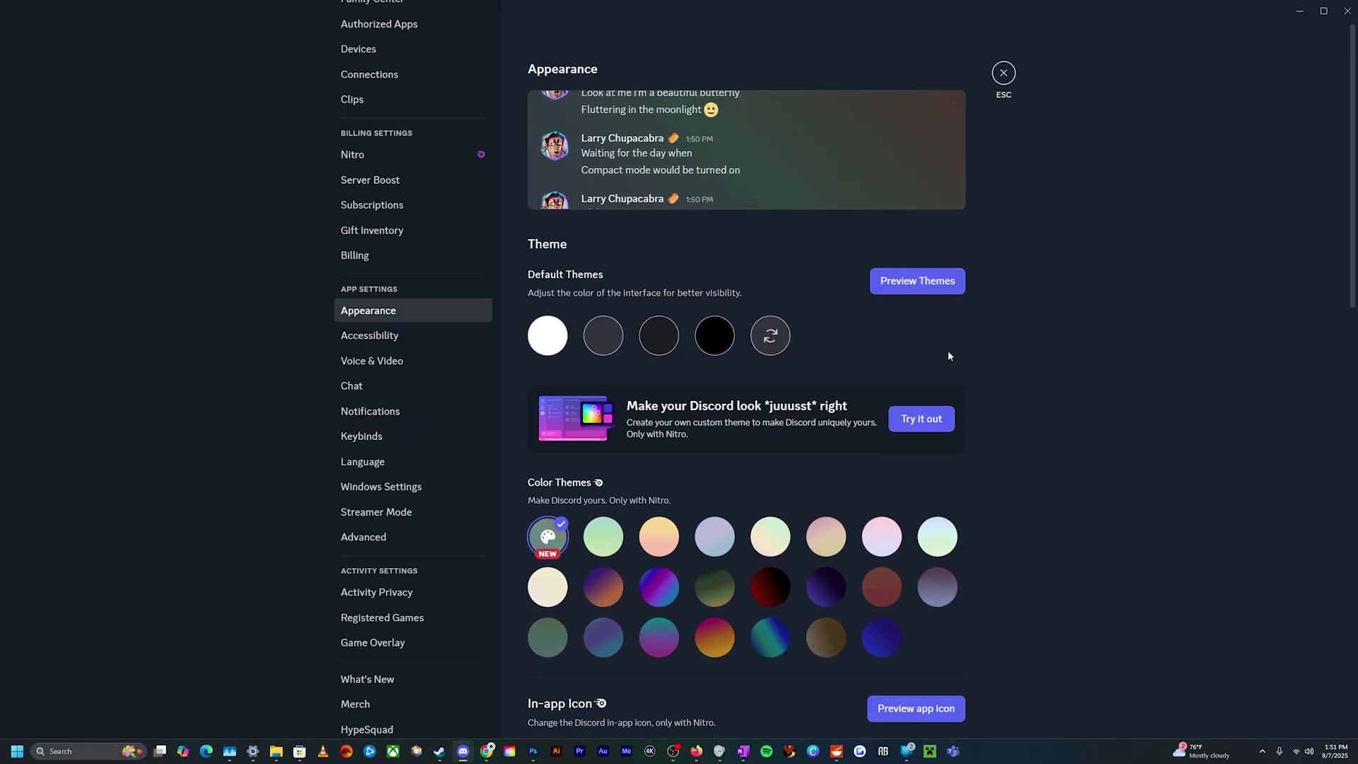